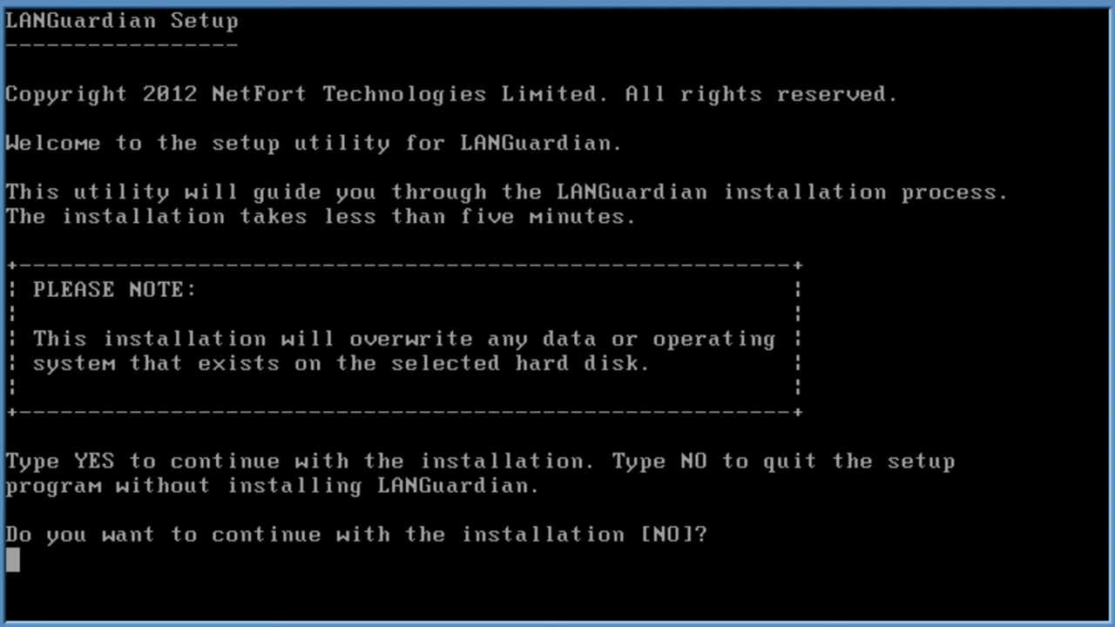
# Confirm the installation with yes and continue past the low-memory warning
pyautogui.write('yes')
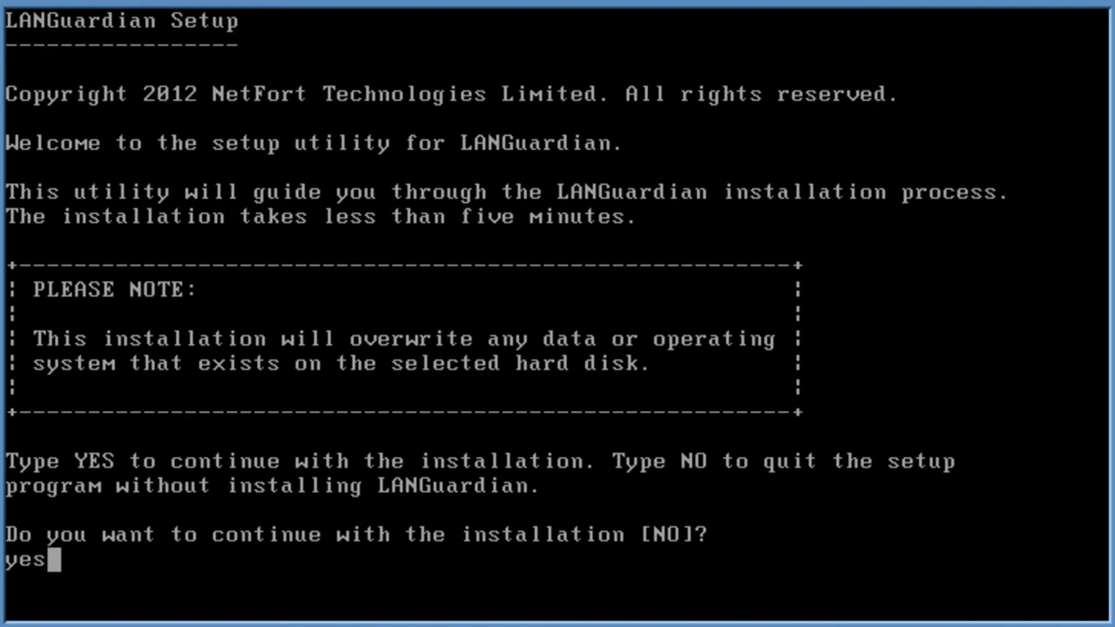
pyautogui.press('Return')
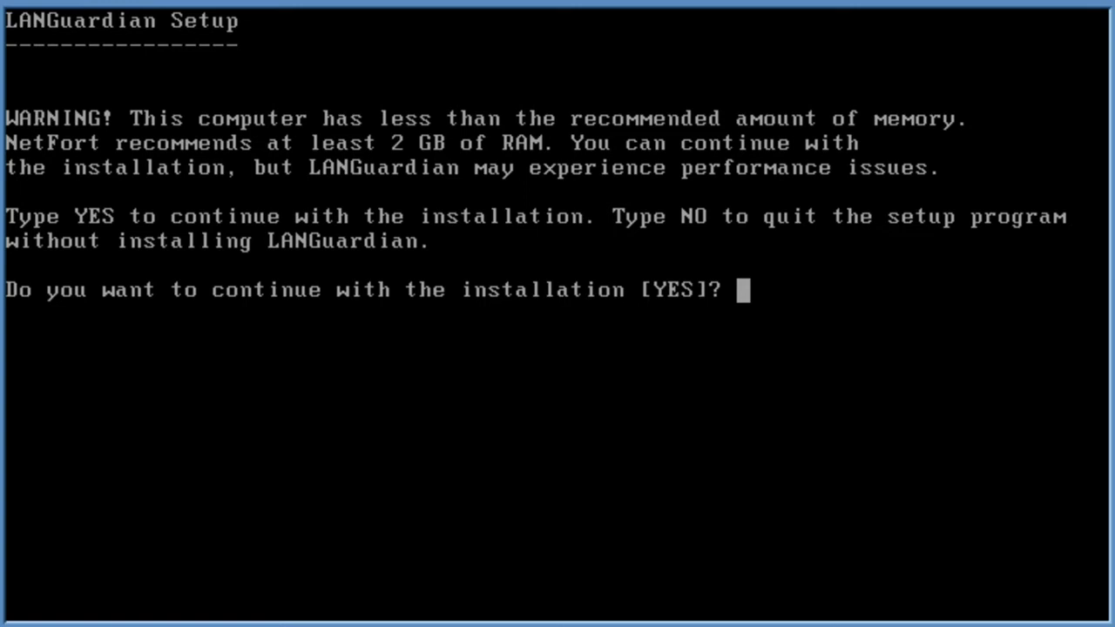
pyautogui.write('yes')
pyautogui.press('Return')
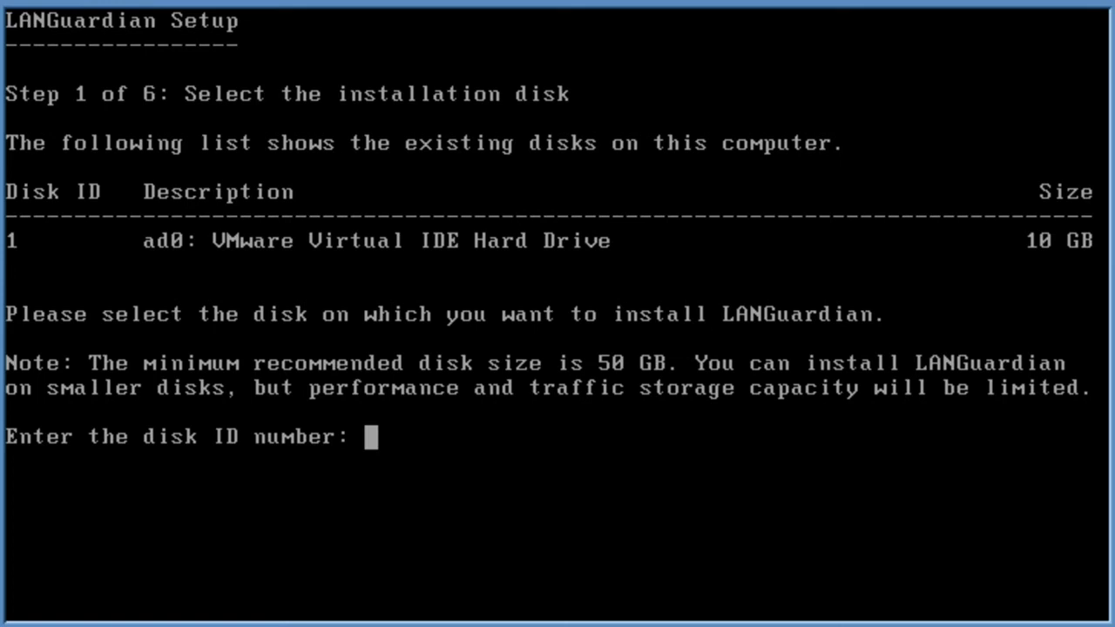
# Choose disk 1, the 10 GB VMware disk, as the install target and confirm it
pyautogui.write('1')
pyautogui.press('Return')
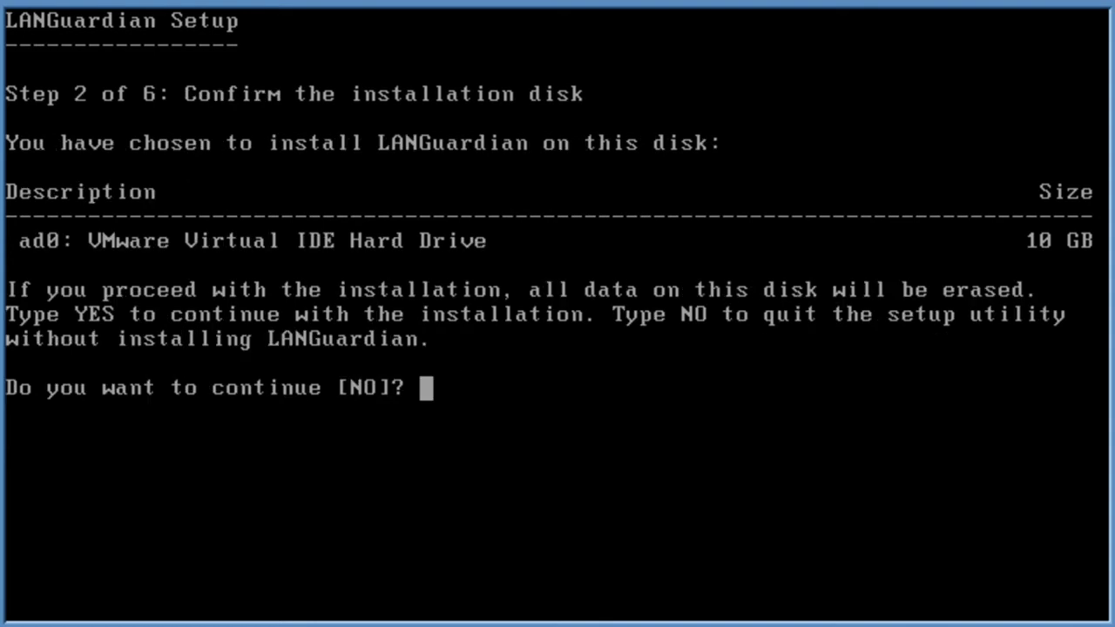
pyautogui.write('yes')
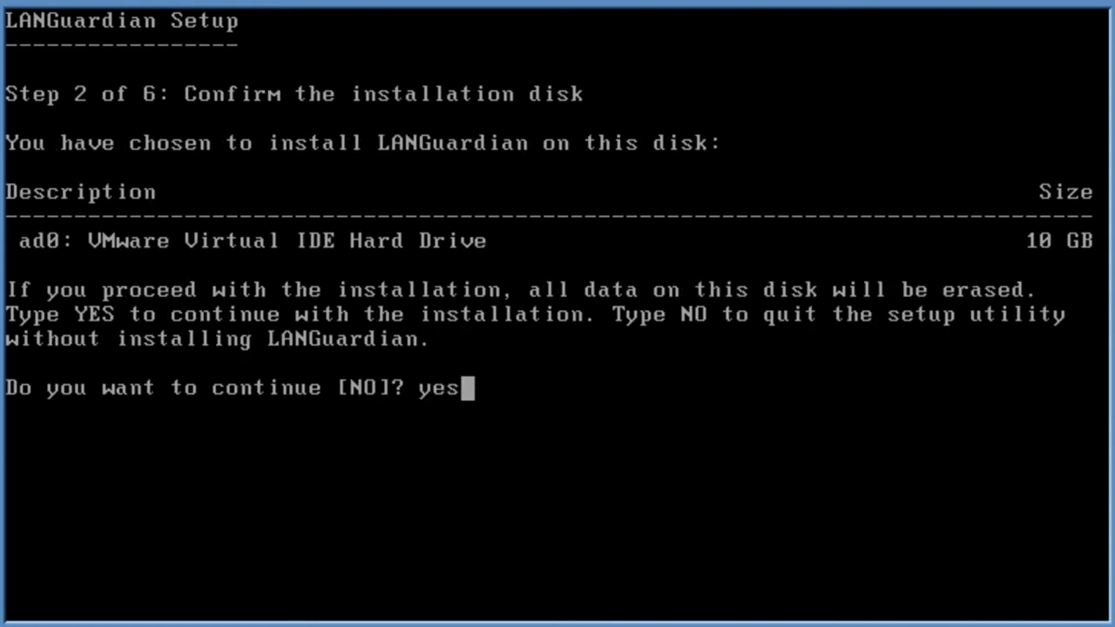
pyautogui.press('Return')
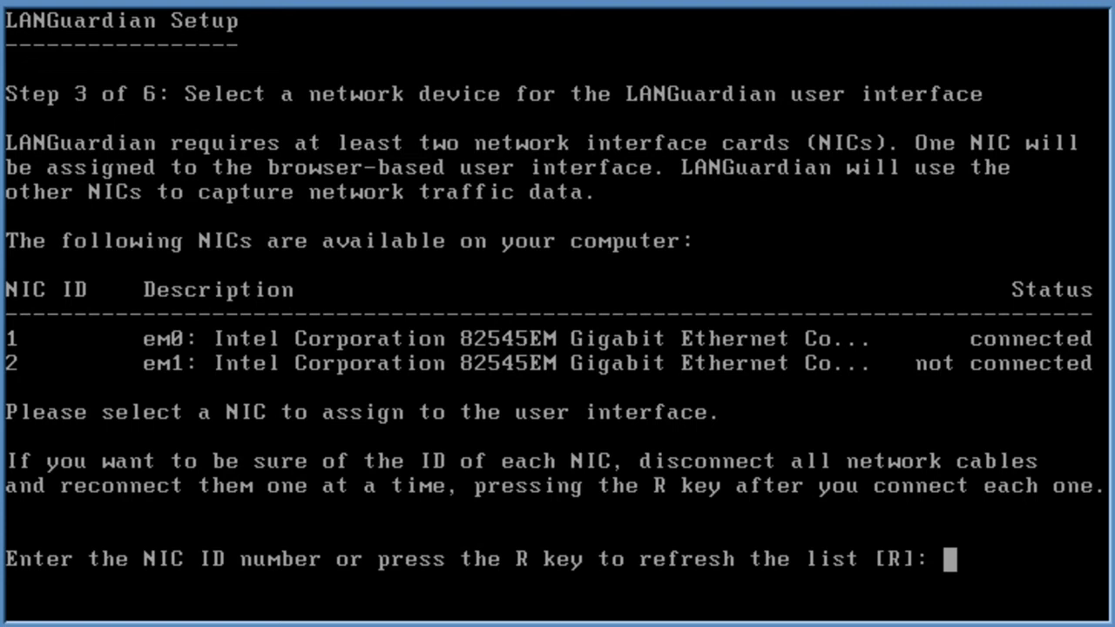
# Assign NIC 1 to the user interface with IP 192.168.80.11 and mask 255.255.255.0
pyautogui.write('1')
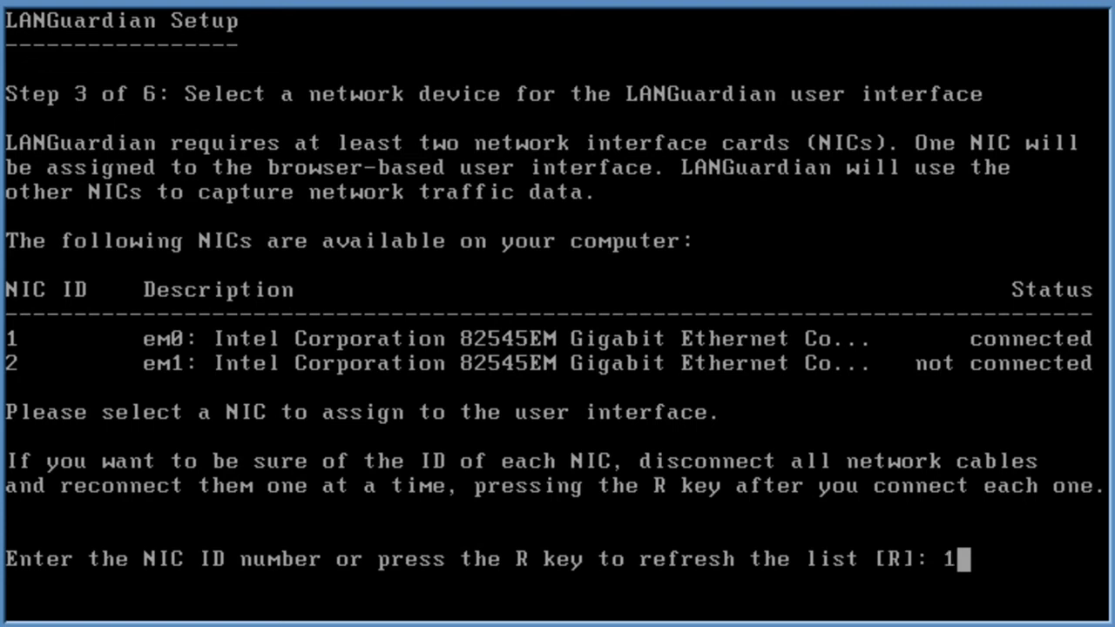
pyautogui.press('Return')
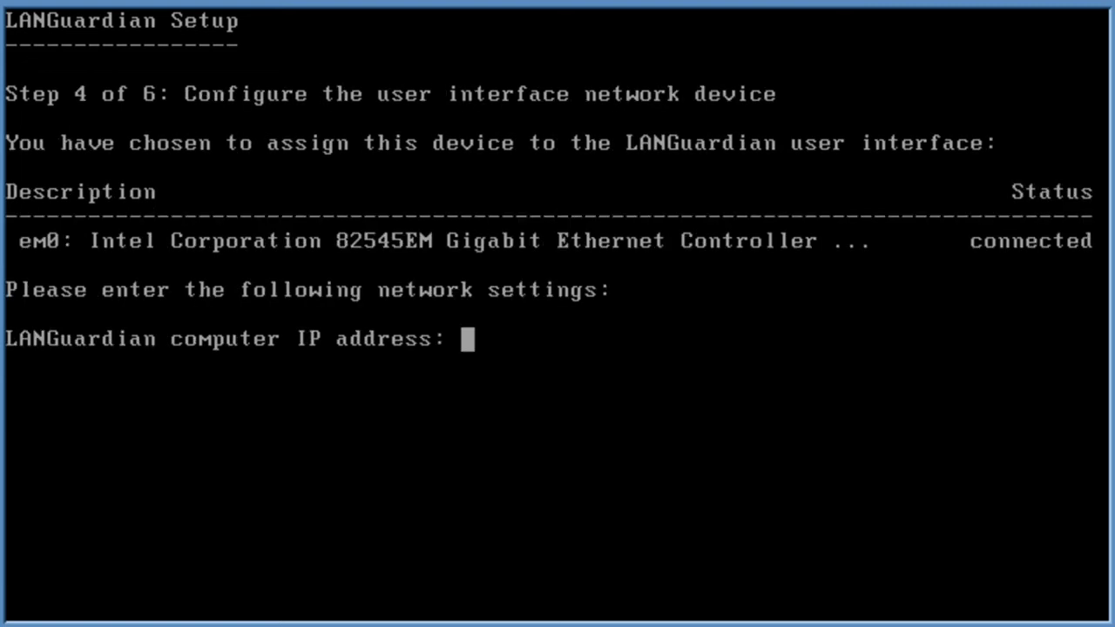
pyautogui.write('192.')
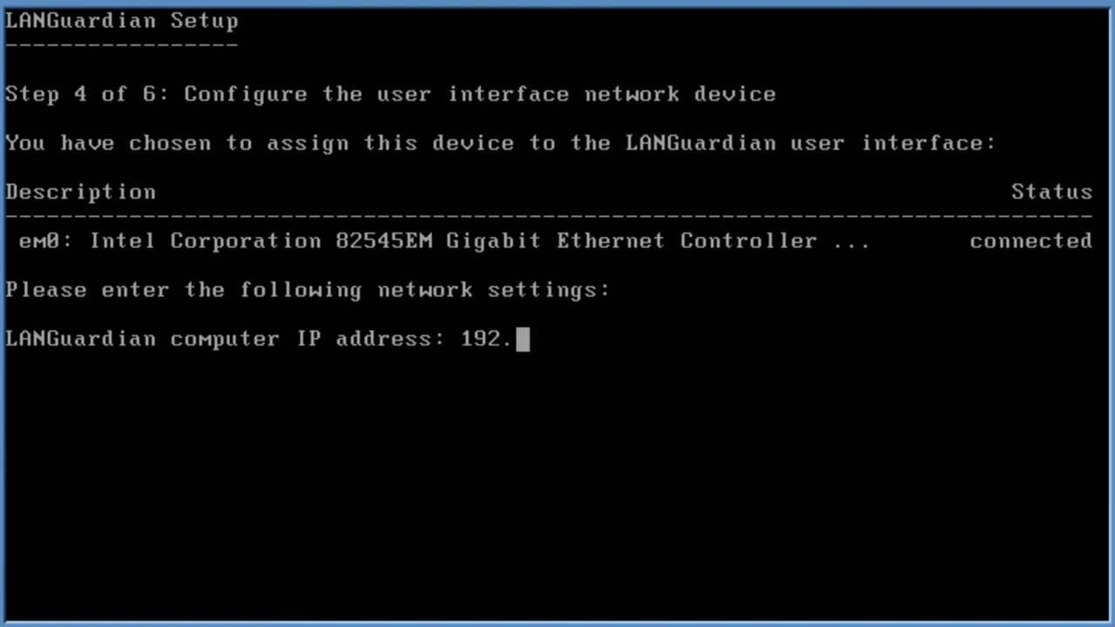
pyautogui.write('168.')
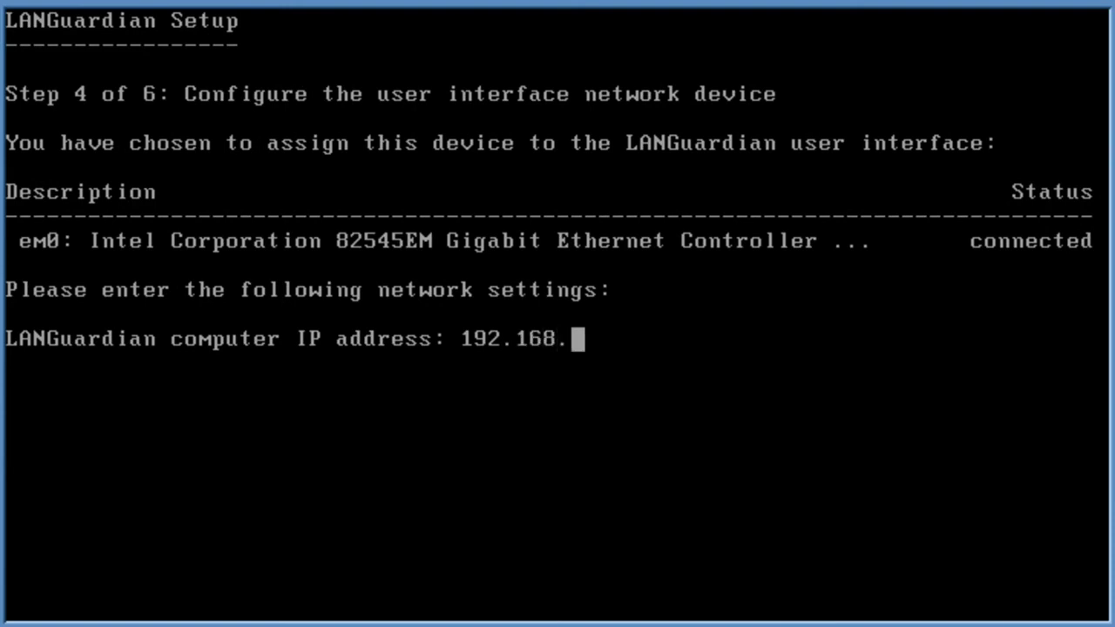
pyautogui.write('80.11')
pyautogui.press('Return')
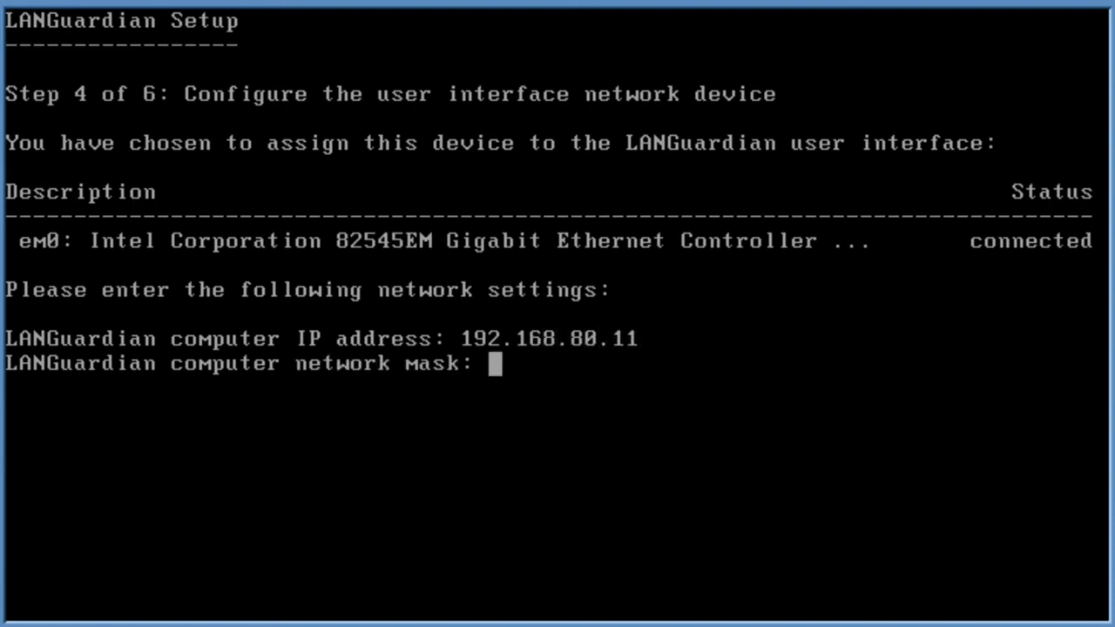
pyautogui.write('255.255')
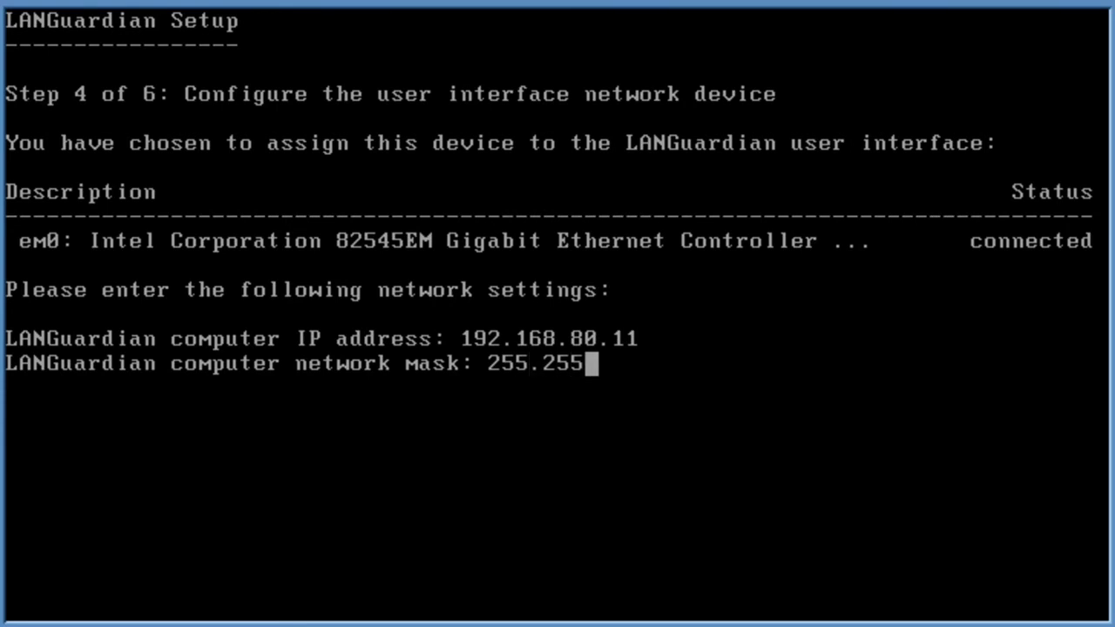
pyautogui.write('.255.0')
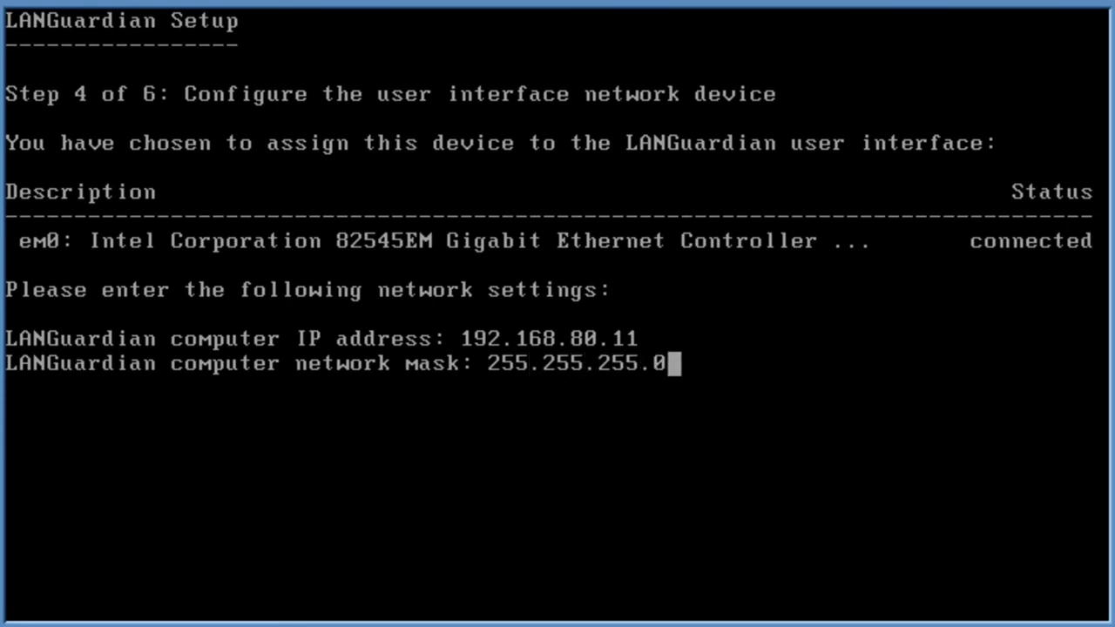
pyautogui.press('Return')
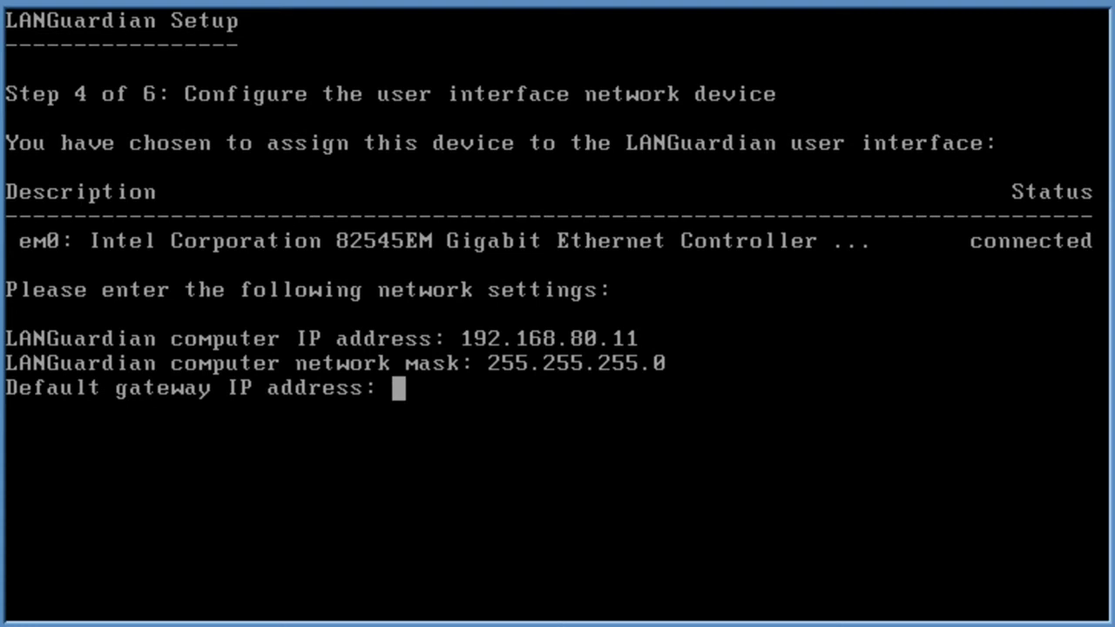
# Set the default gateway to 192.168.80.2 and the DNS server to 208.67.220.220
pyautogui.write('192')
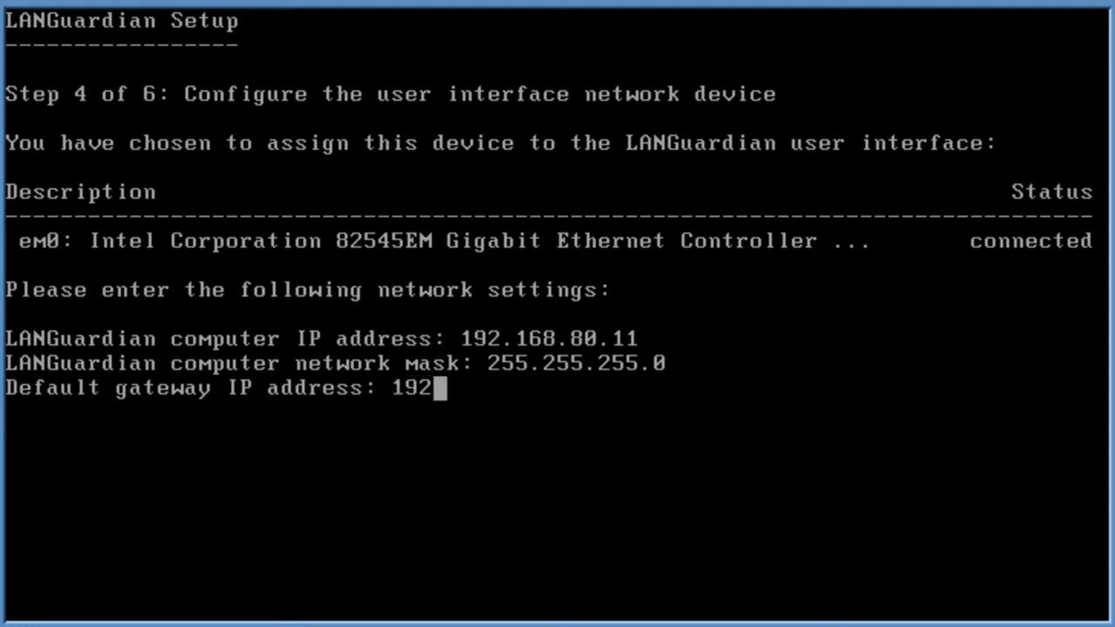
pyautogui.write('.168.')
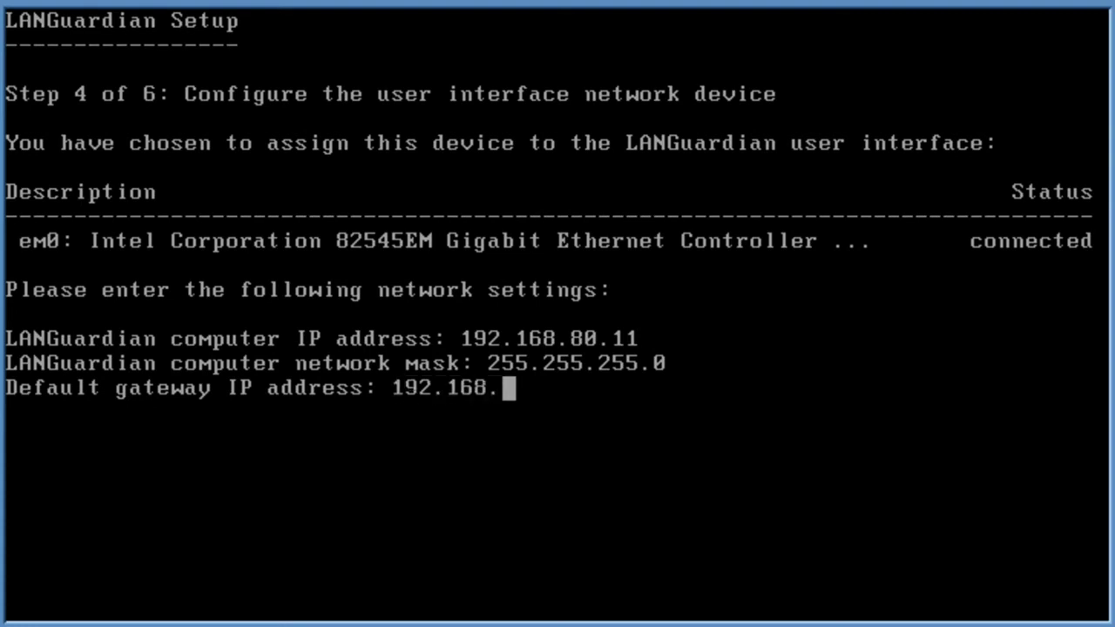
pyautogui.write('80.2')
pyautogui.press('Return')
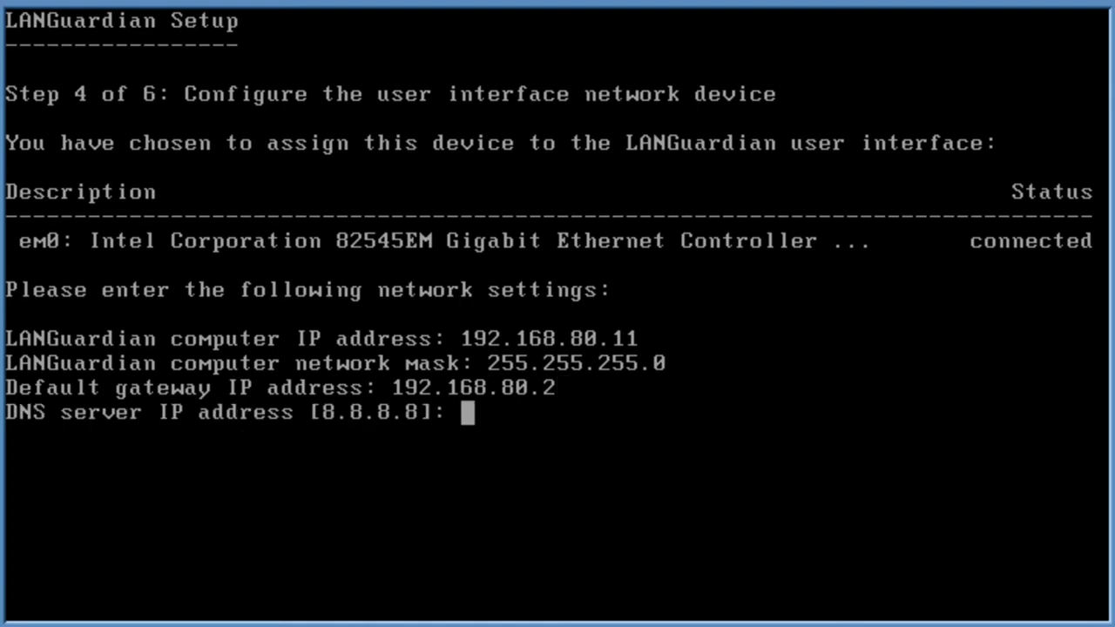
pyautogui.write('2')
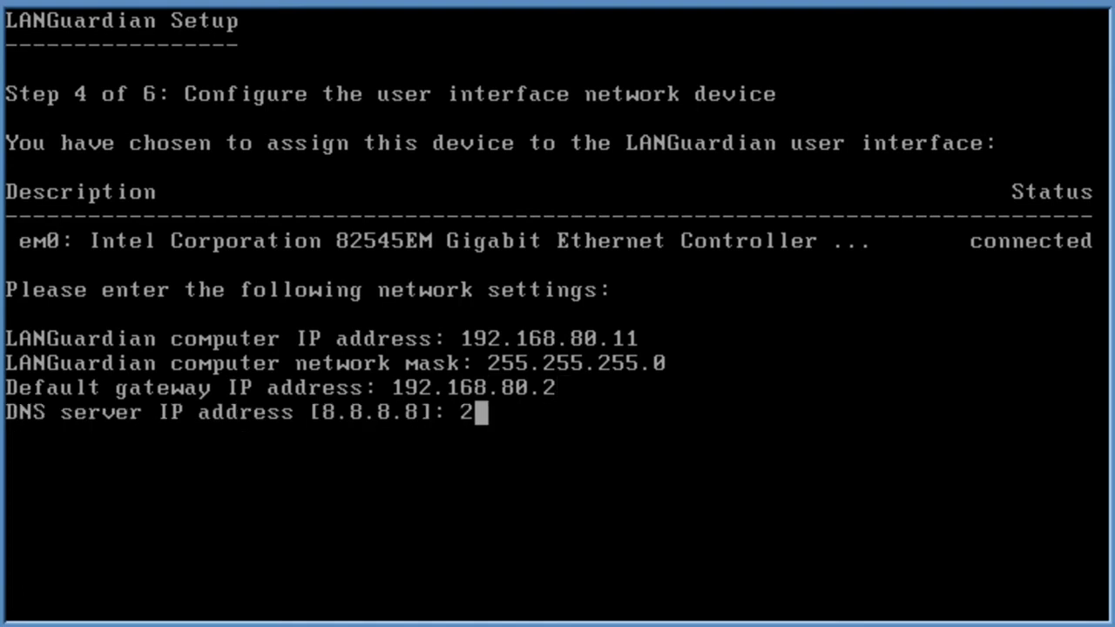
pyautogui.write('08.6')
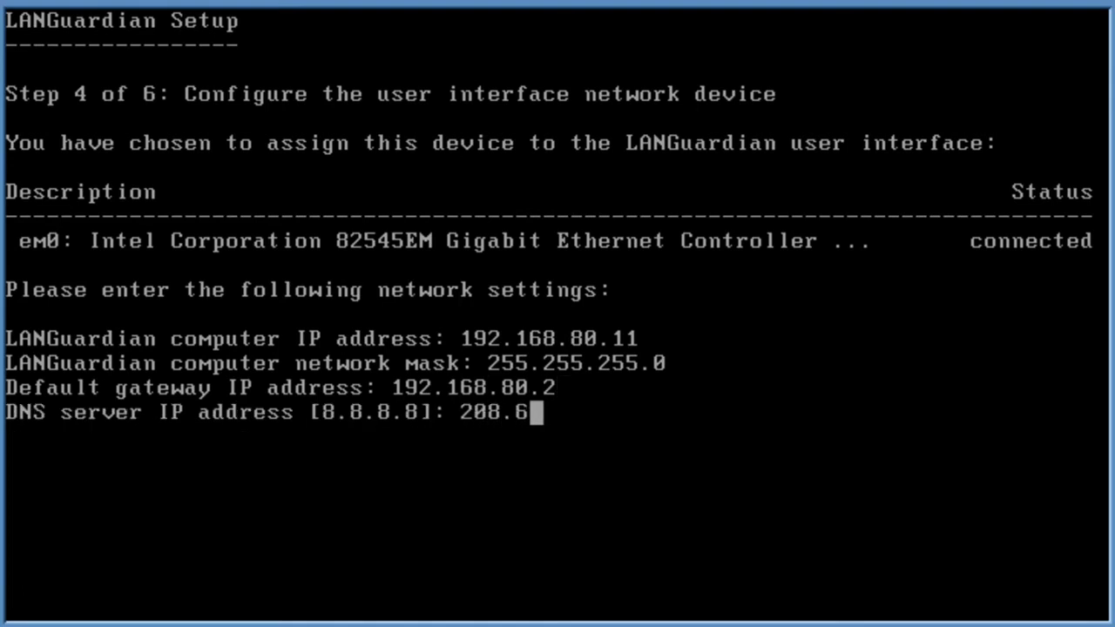
pyautogui.write('7.220.220')
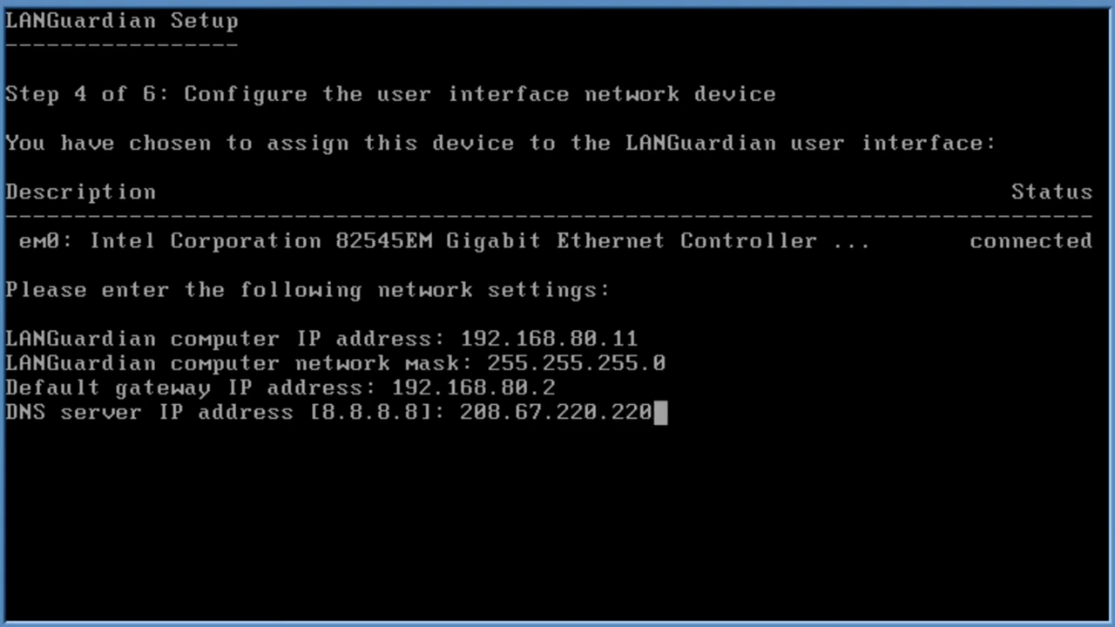
pyautogui.press('Return')
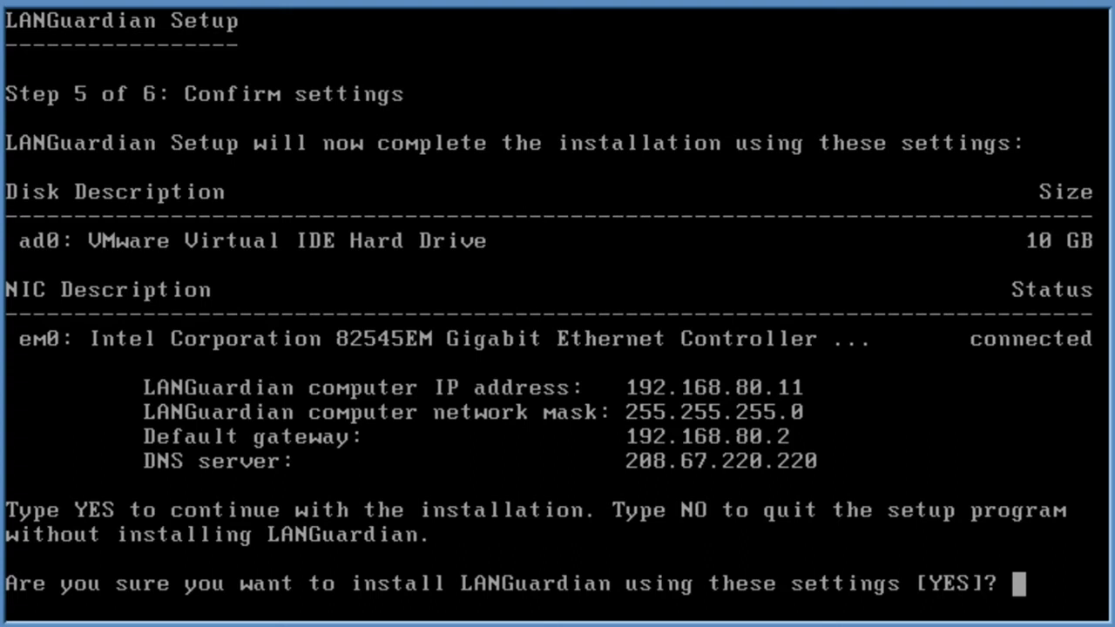
# Answer yes to install LANGuardian with these settings, then restart the computer
pyautogui.write('yes')
pyautogui.press('Return')
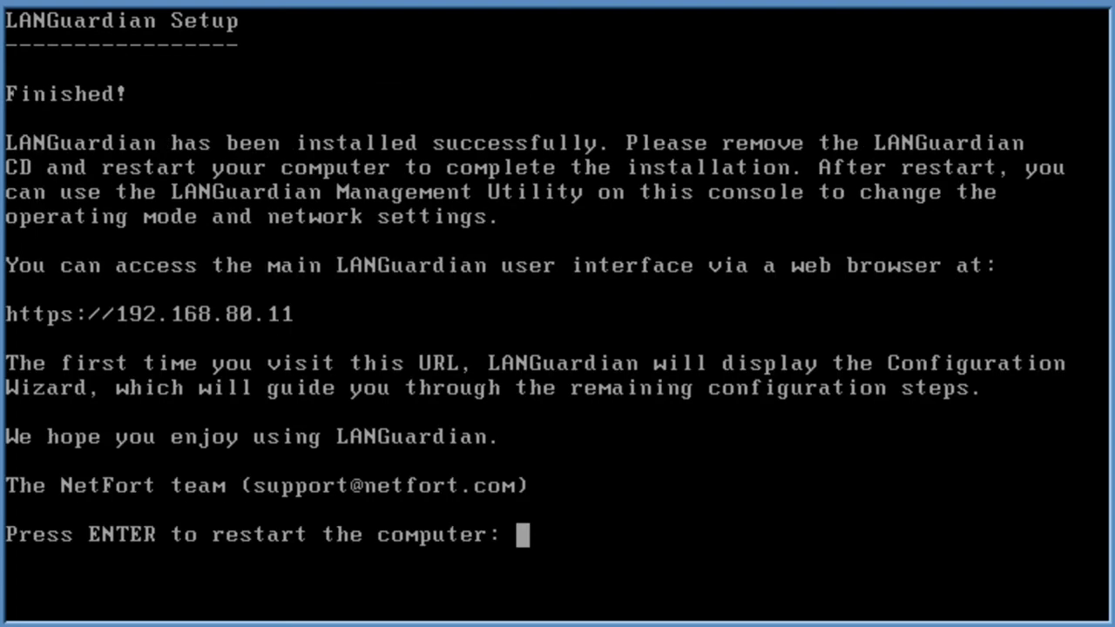
pyautogui.press('Return')
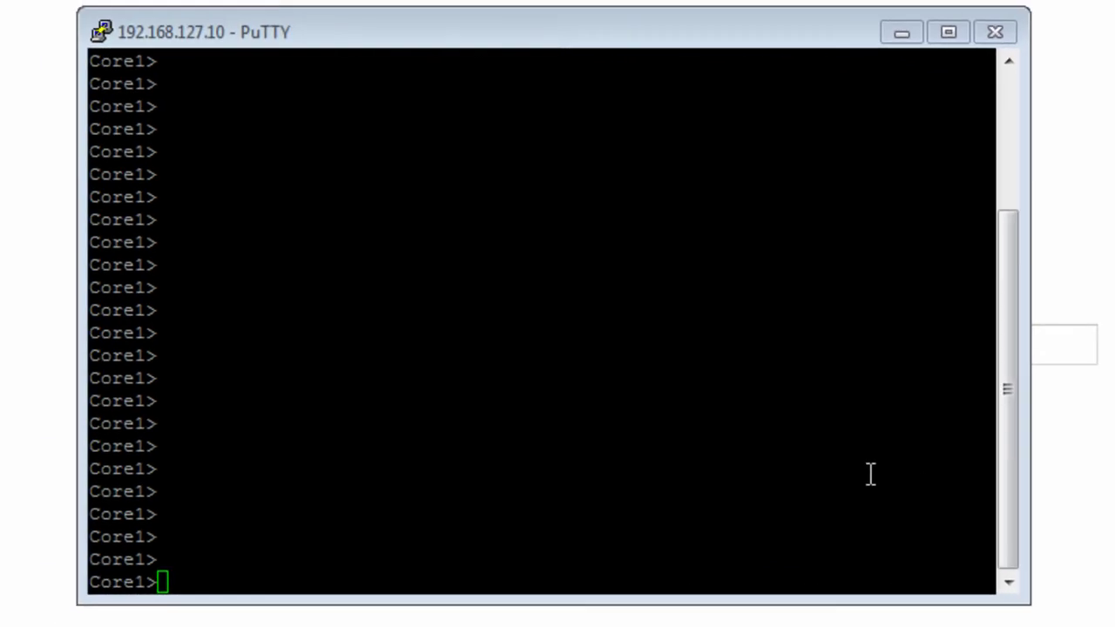
# Enter privileged mode on Core1 and check with show monitor that no SPAN session exists
pyautogui.click(870, 474)
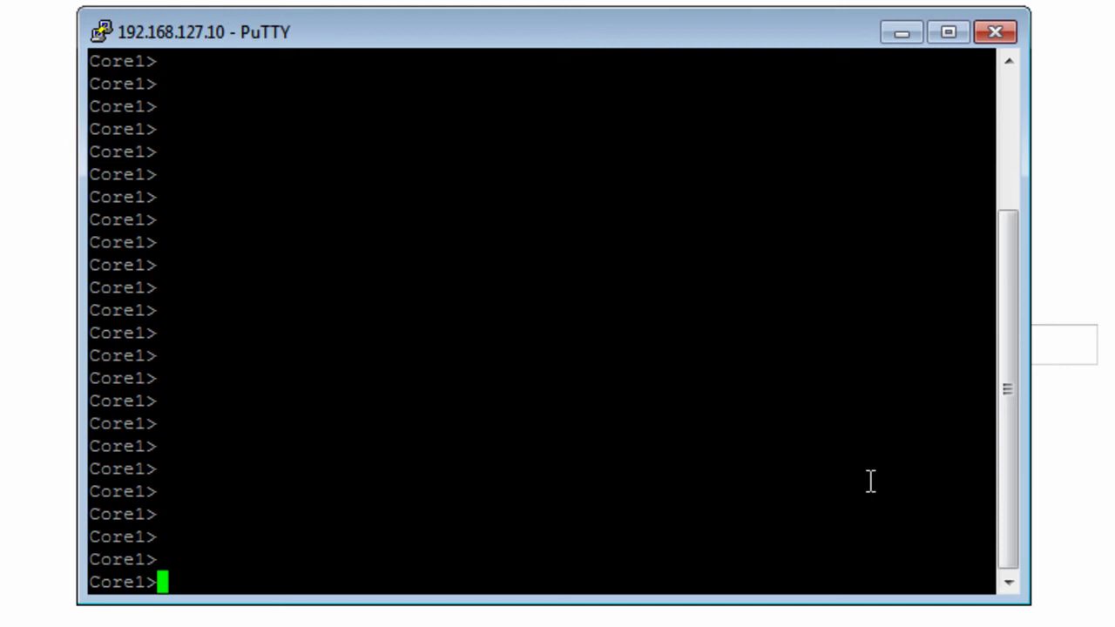
pyautogui.write('en')
pyautogui.press('Return')
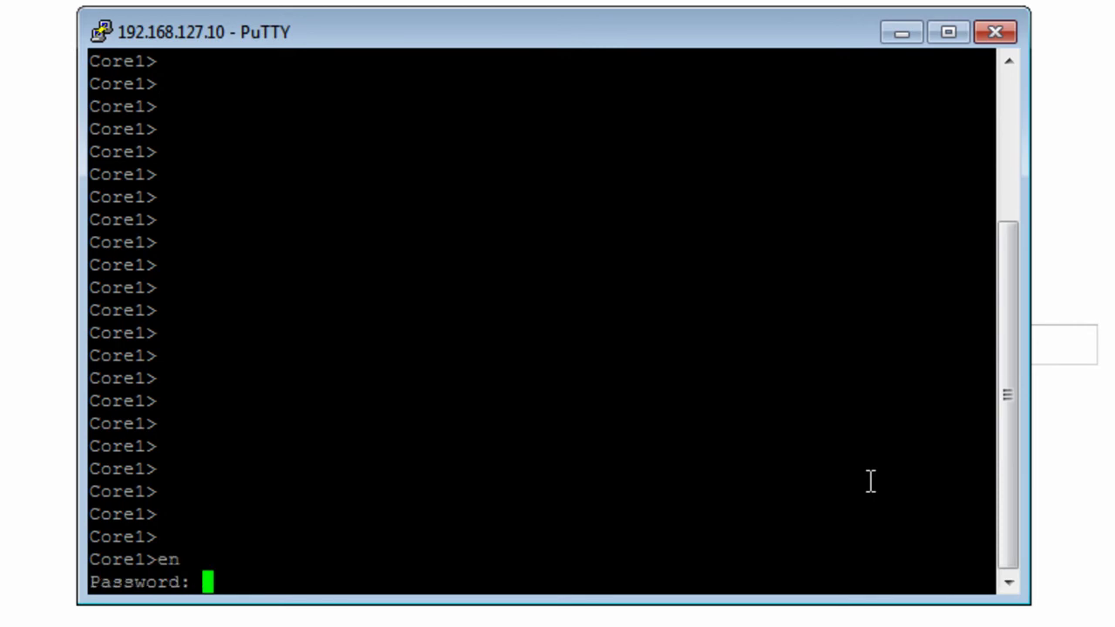
pyautogui.press('Return')
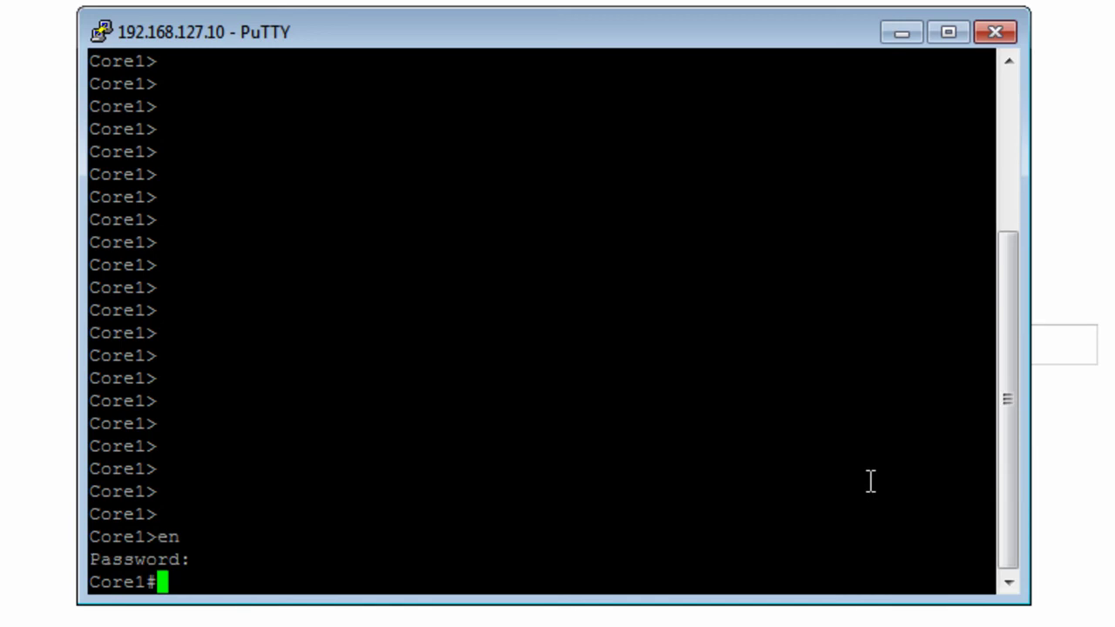
pyautogui.write('sh ')
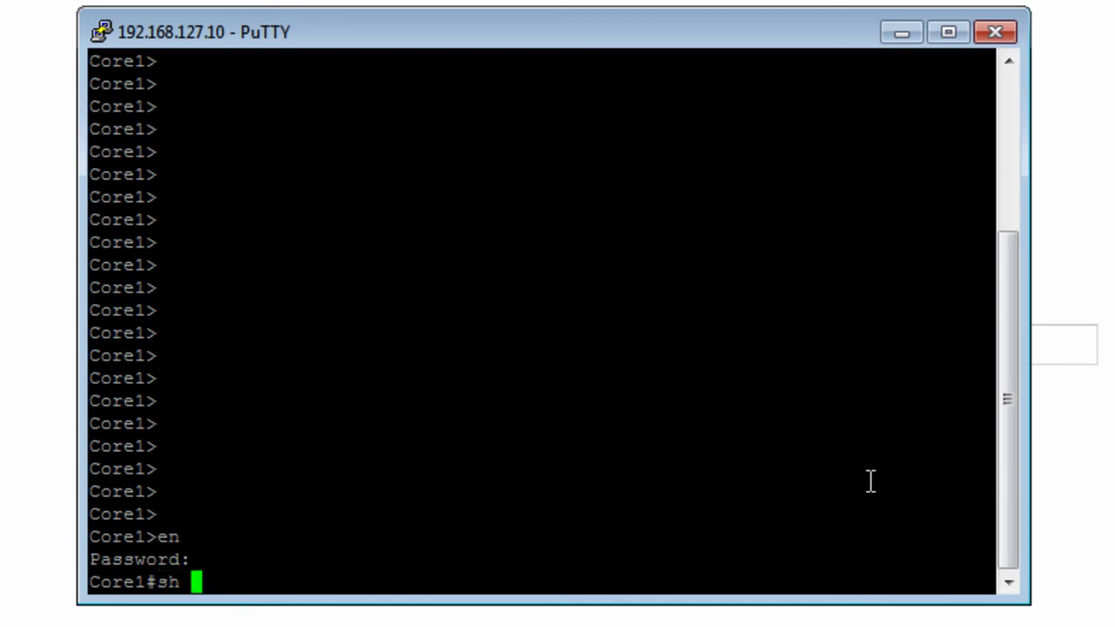
pyautogui.write('mon')
pyautogui.press('Tab')
pyautogui.press('Return')
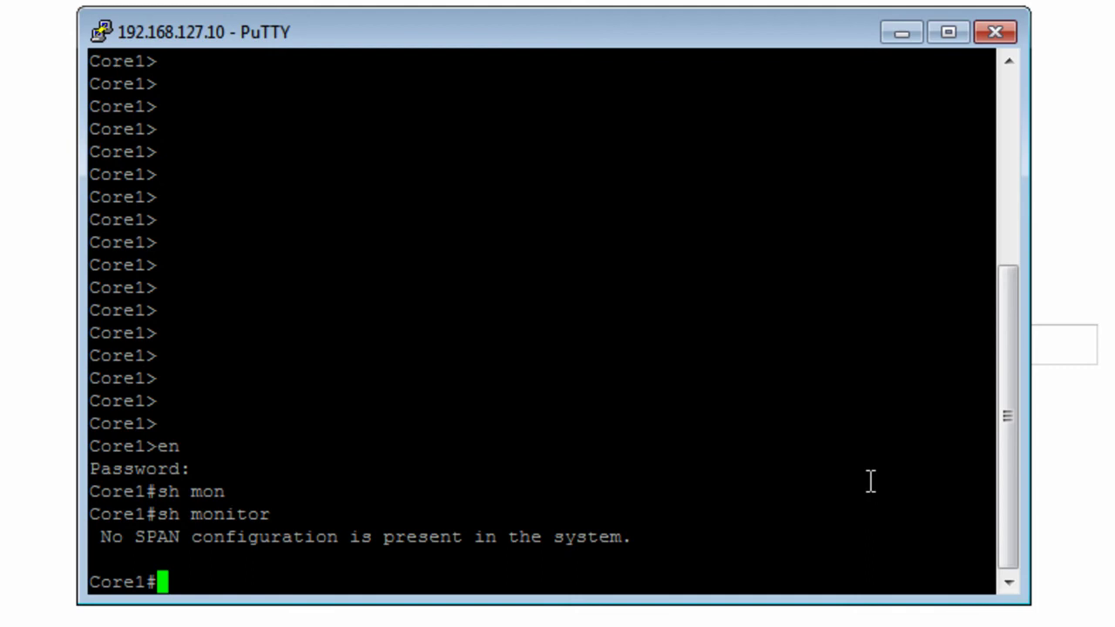
# List the switch's VLANs, including default, Office and Garage, and return to the prompt
pyautogui.write('sh vlan')
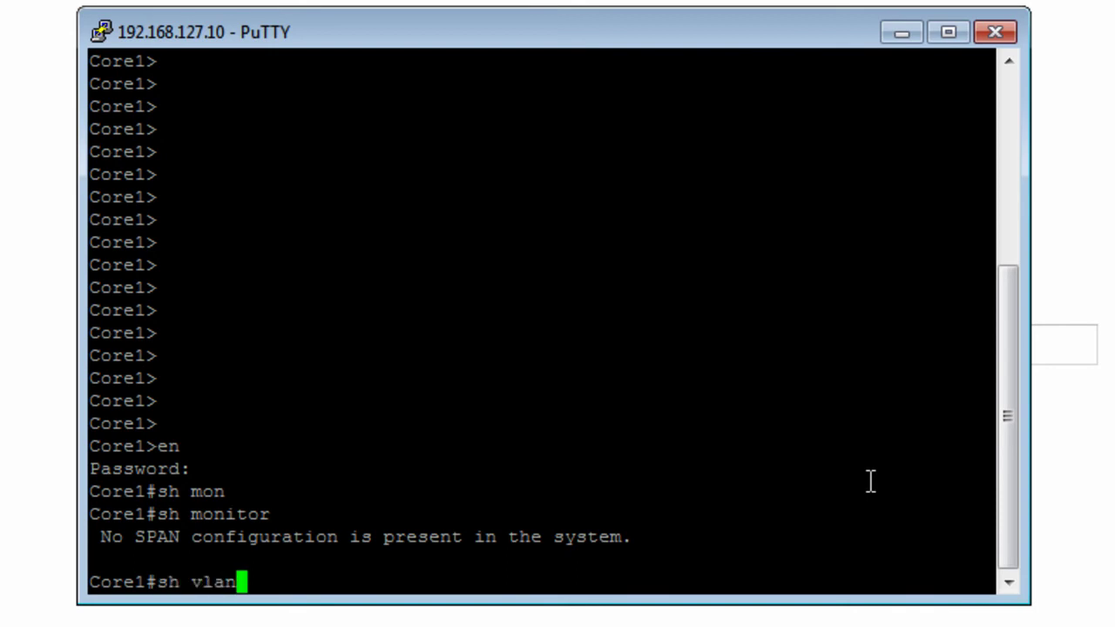
pyautogui.press('Return')
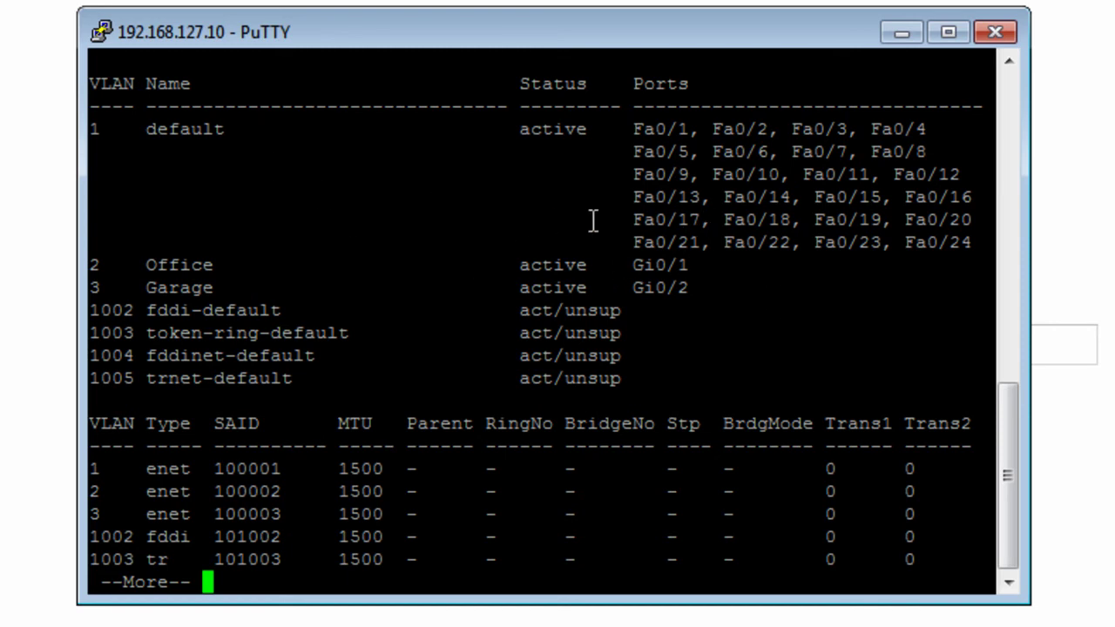
pyautogui.press('Return')
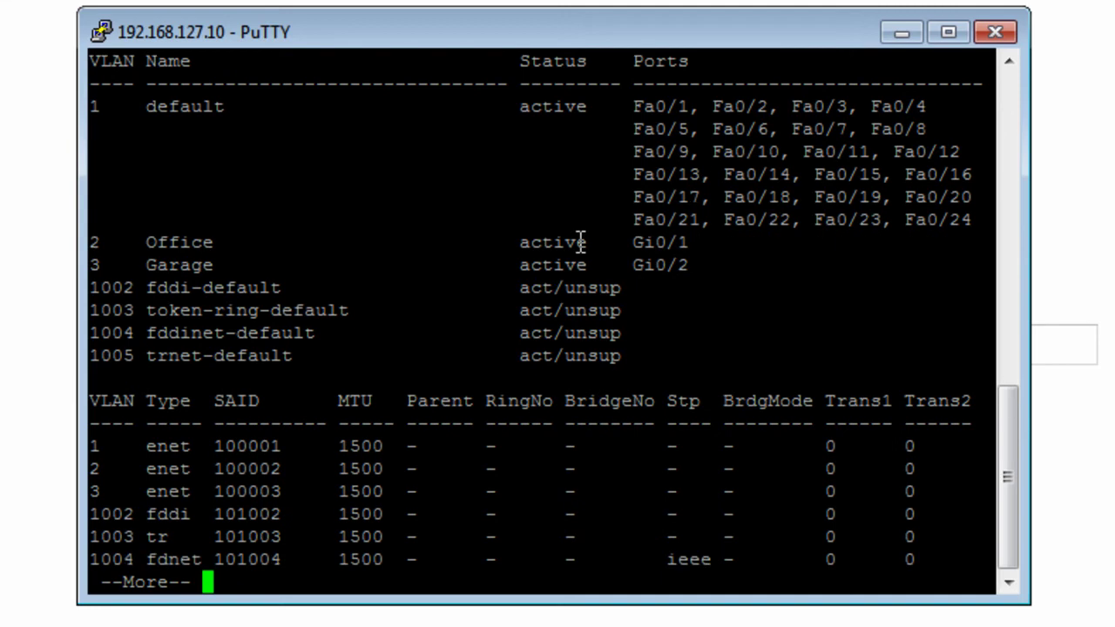
pyautogui.press('q')
pyautogui.press('Return')
pyautogui.press('Return')
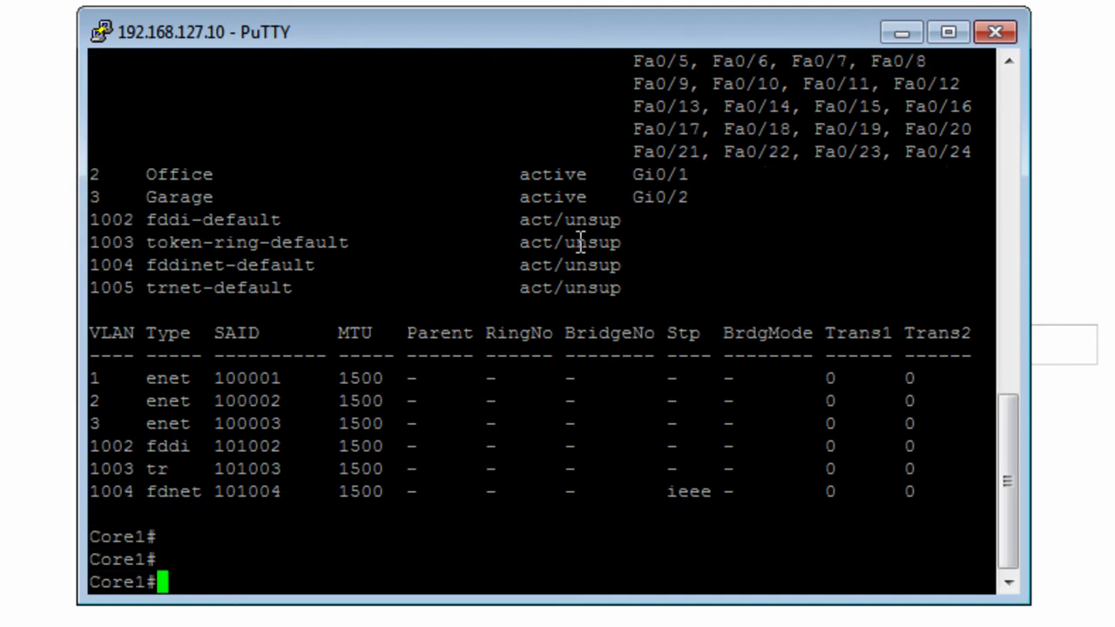
# In configuration mode, set SPAN session 1's source to VLANs 1 and 2, rx only
pyautogui.write('conf t')
pyautogui.press('Return')
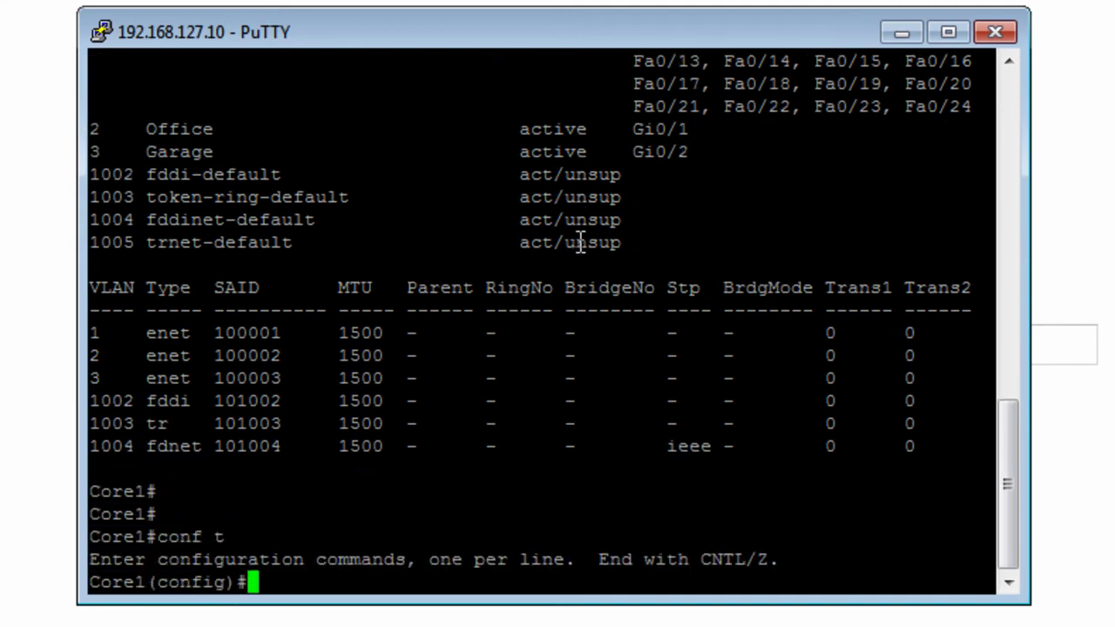
pyautogui.write('mon')
pyautogui.press('Tab')
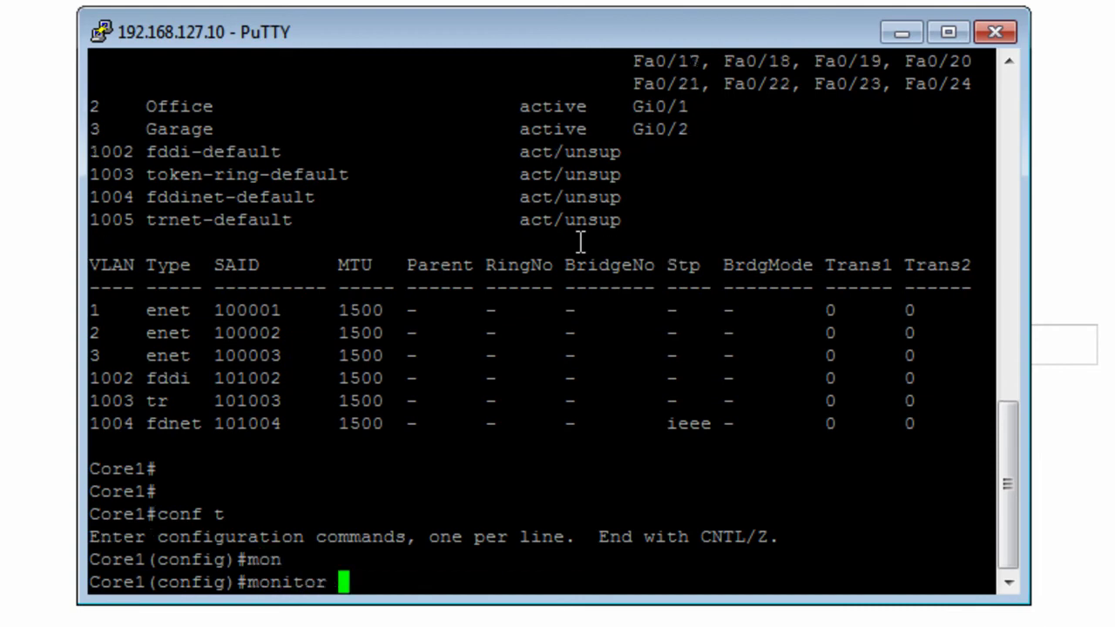
pyautogui.write('se')
pyautogui.press('Tab')
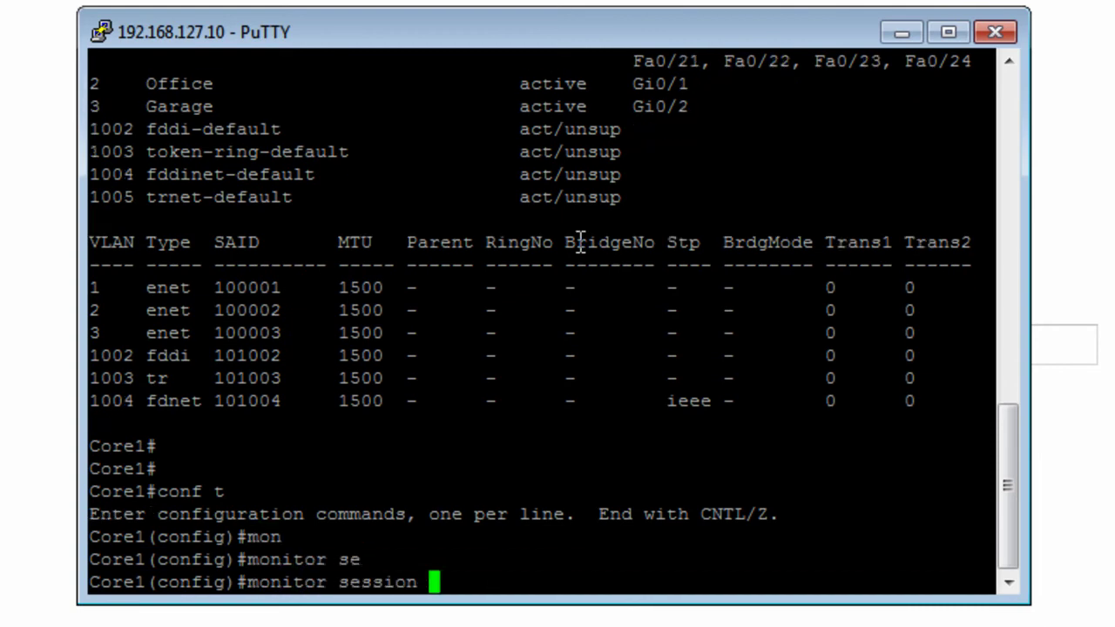
pyautogui.write('1 sou')
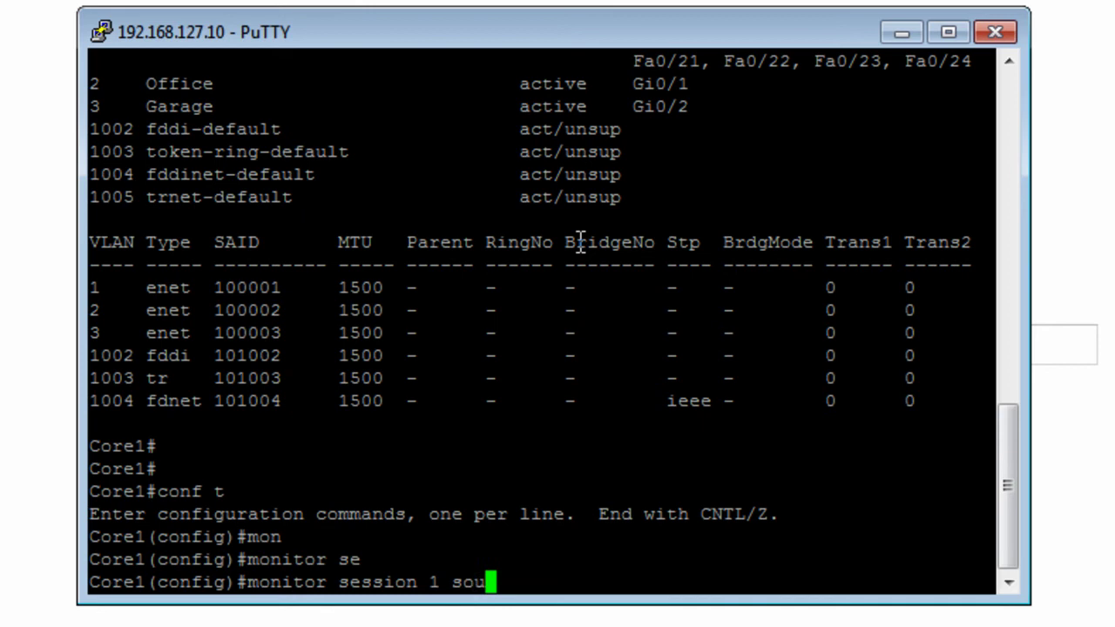
pyautogui.press('Tab')
pyautogui.write('v')
pyautogui.press('Tab')
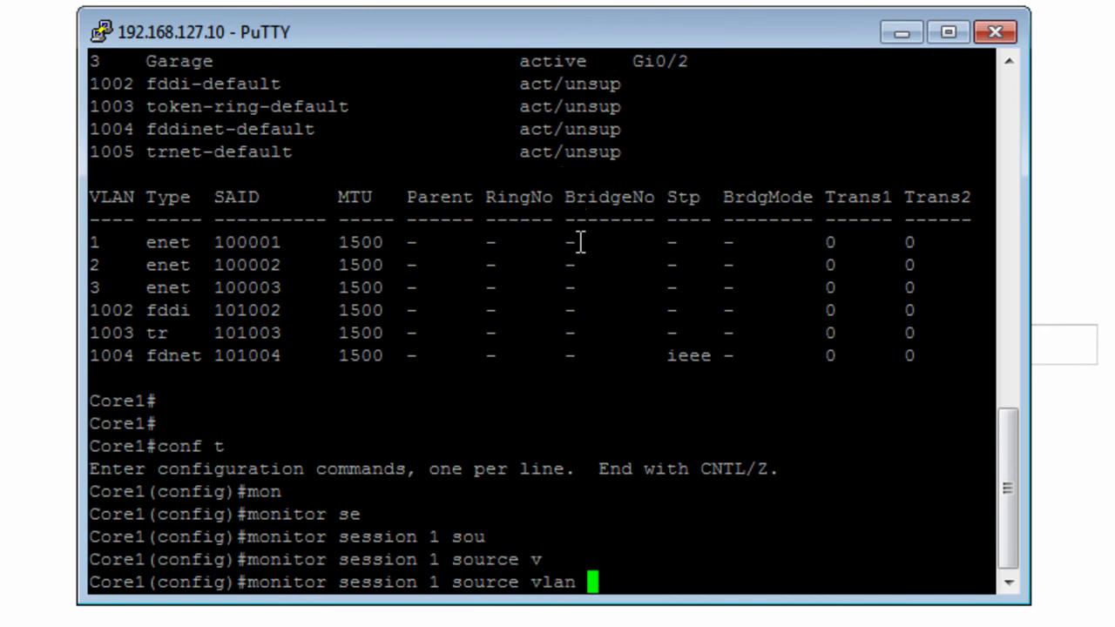
pyautogui.write('1 , 2')
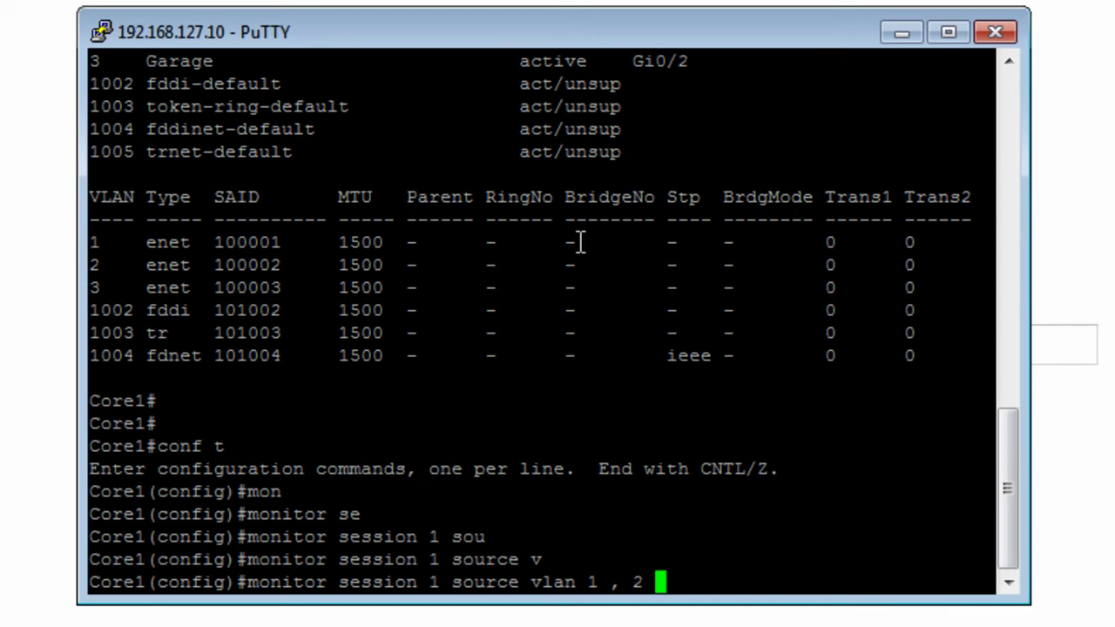
pyautogui.write(' ?')
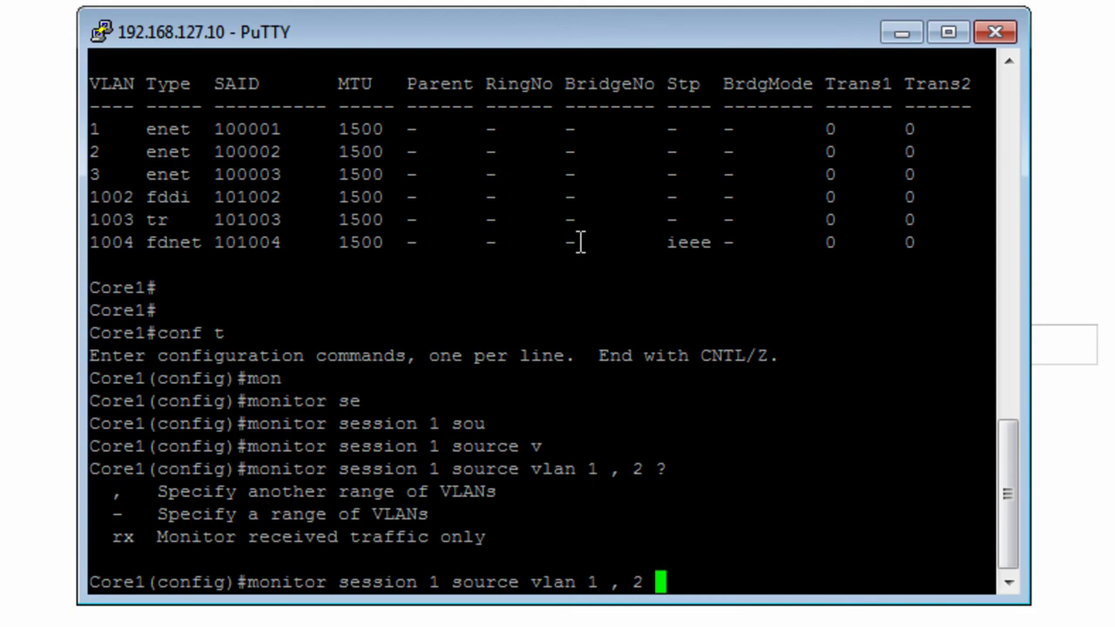
pyautogui.write('rx')
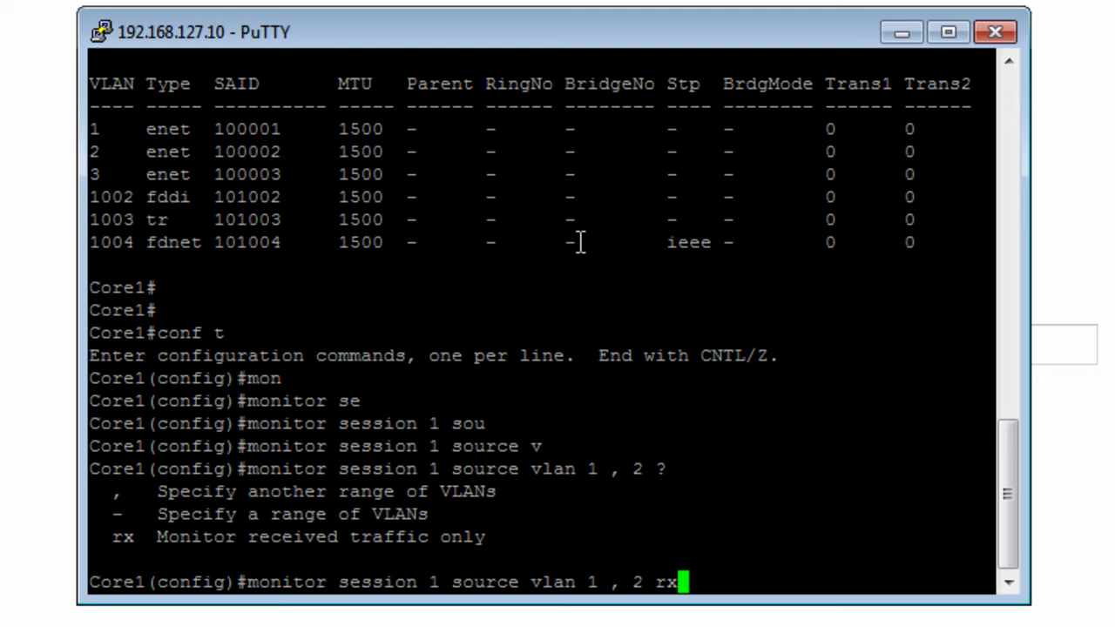
pyautogui.press('Return')
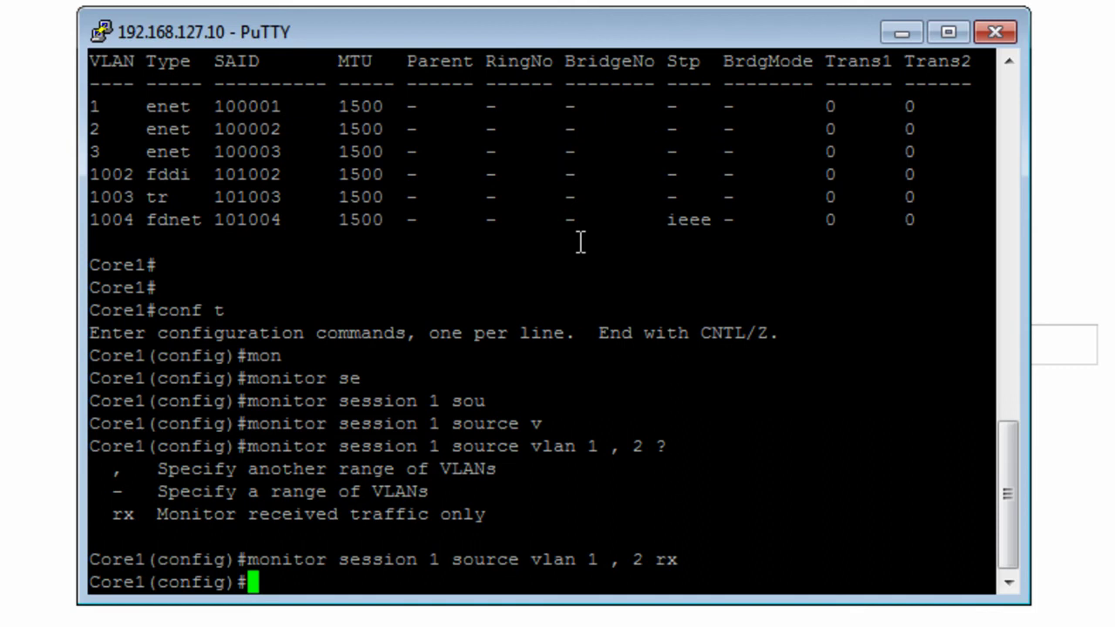
# Make interface FastEthernet 0/10 the destination of SPAN session 1, then type end
pyautogui.write('mon')
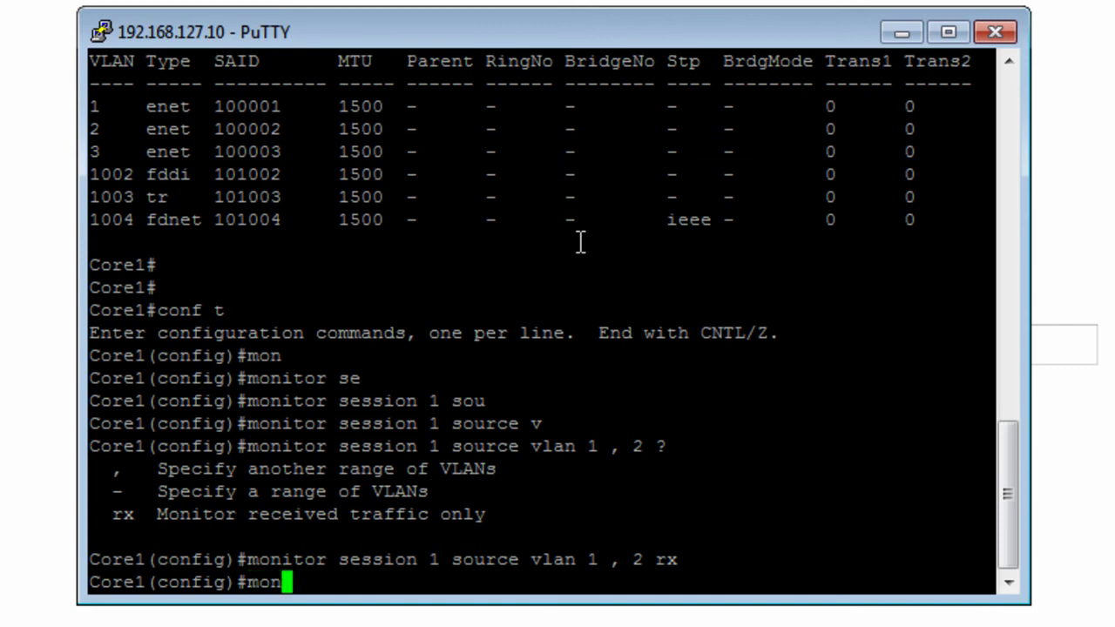
pyautogui.press('Tab')
pyautogui.write('se')
pyautogui.press('Tab')
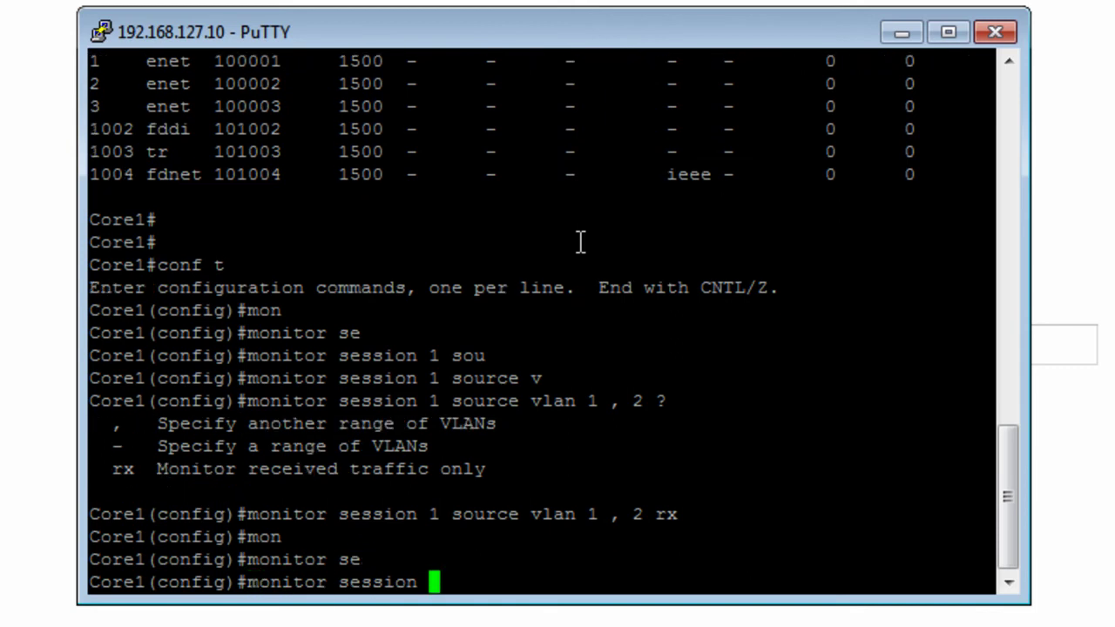
pyautogui.write('1 de')
pyautogui.press('Tab')
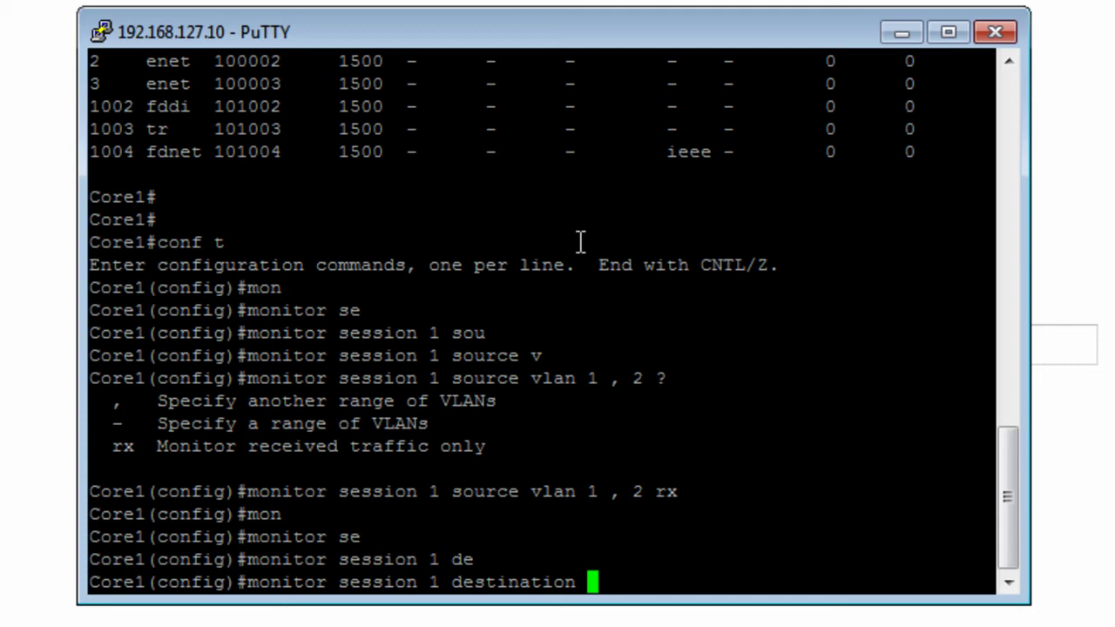
pyautogui.write('f')
pyautogui.press('Tab')
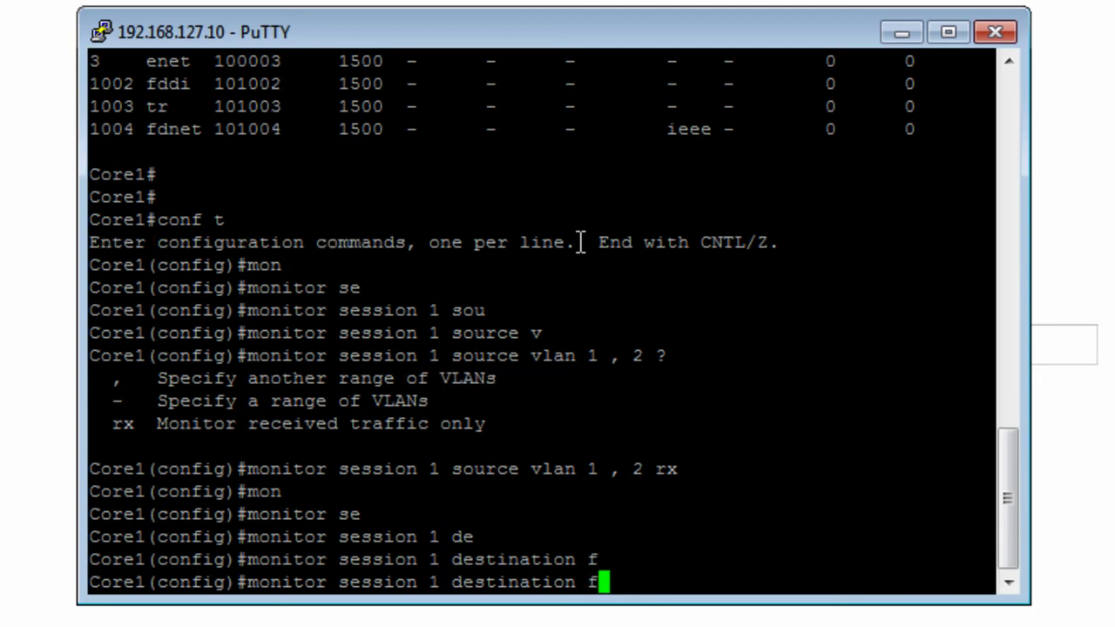
pyautogui.write('as')
pyautogui.press('Tab')
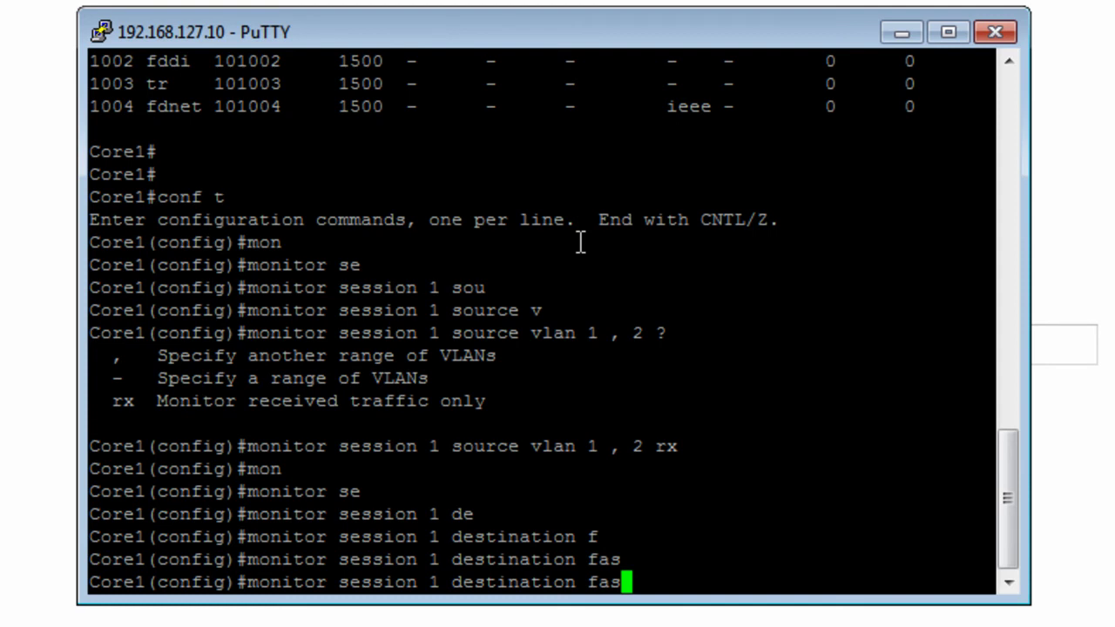
pyautogui.press('BackSpace')
pyautogui.press('BackSpace')
pyautogui.press('BackSpace')
pyautogui.write('in')
pyautogui.press('Tab')
pyautogui.write('f')
pyautogui.press('Tab')
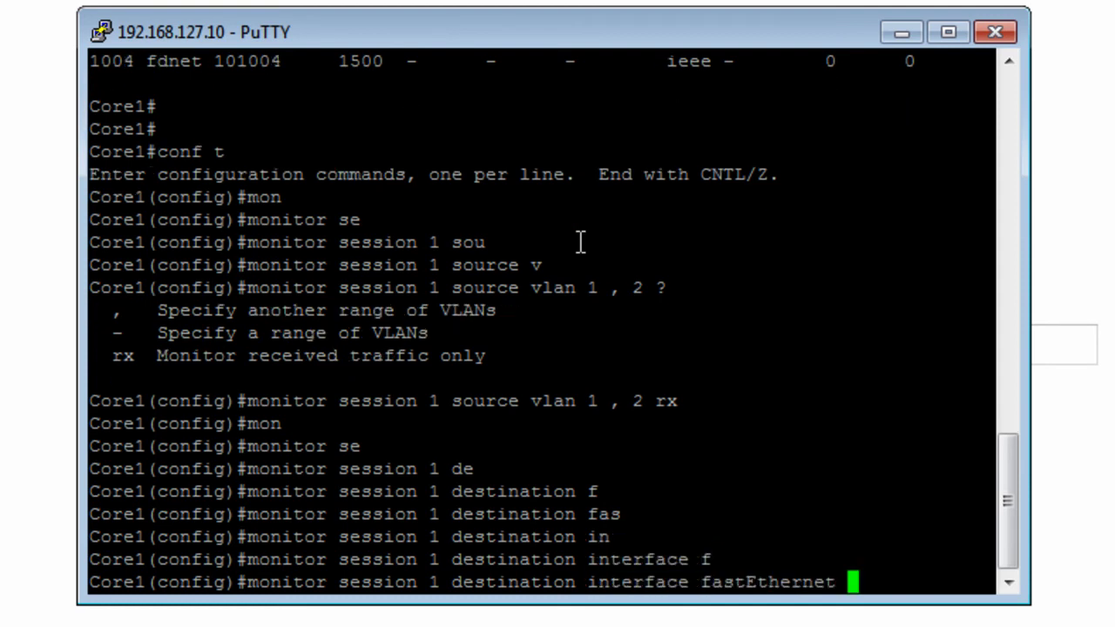
pyautogui.write('0/10')
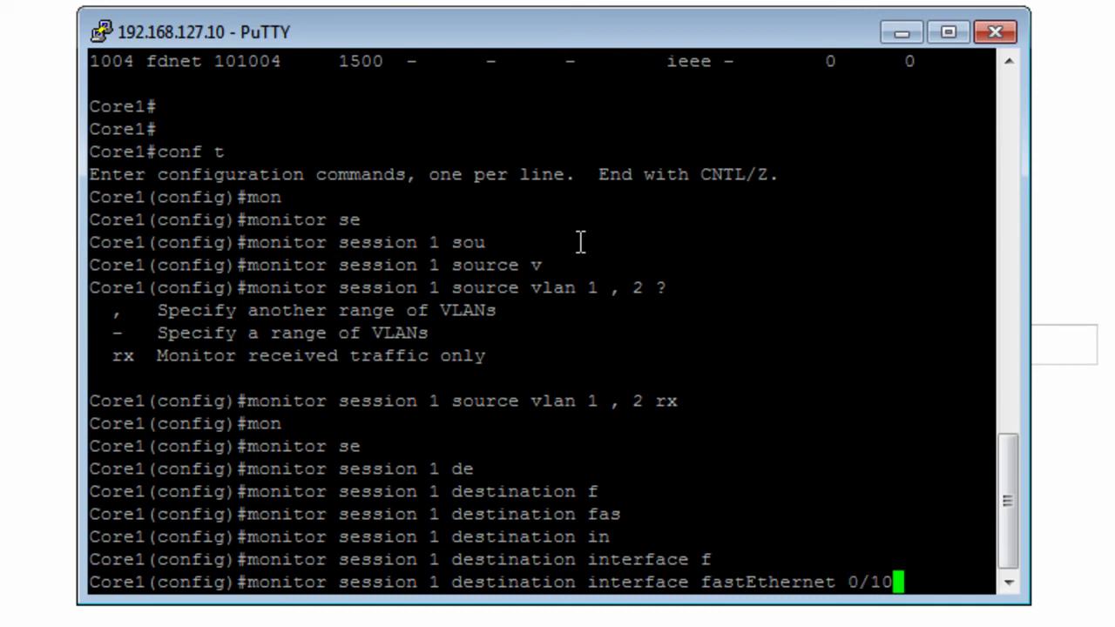
pyautogui.press('Return')
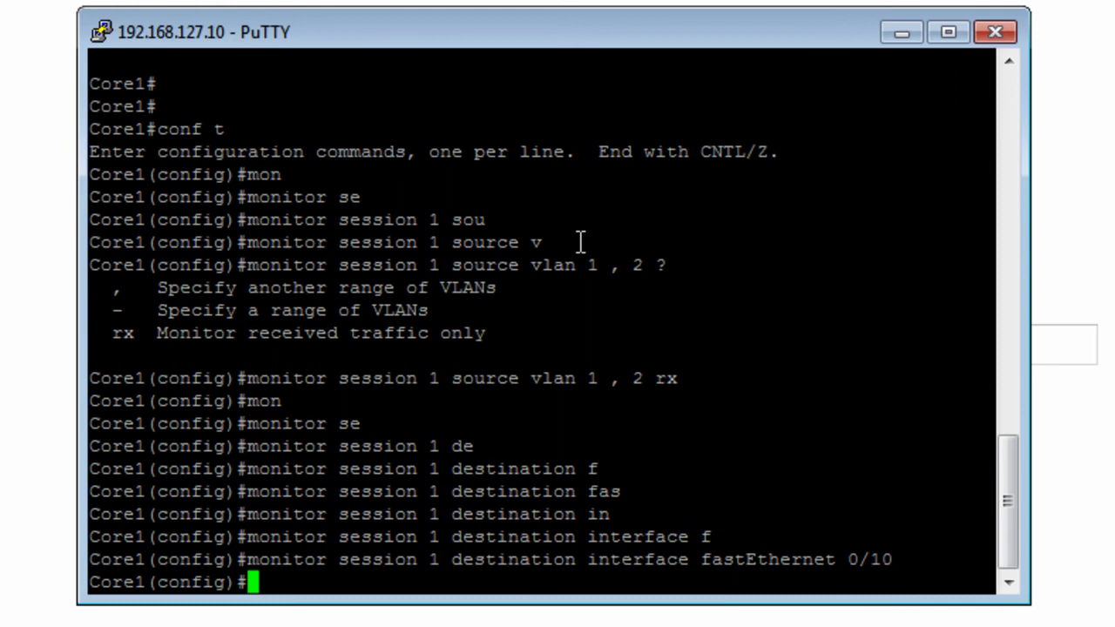
pyautogui.write('end')
pyautogui.press('Return')
# Run show monitor and highlight the RX Only VLANs 1-2 source and Fa0/10 destination lines
pyautogui.write('sh ')
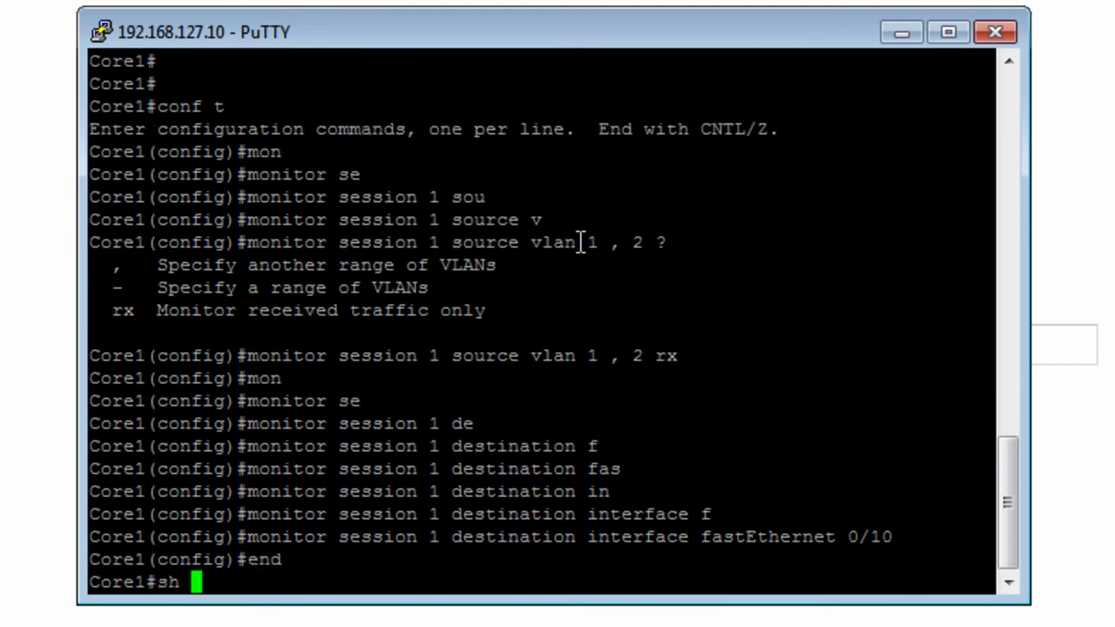
pyautogui.write('mon')
pyautogui.press('Return')
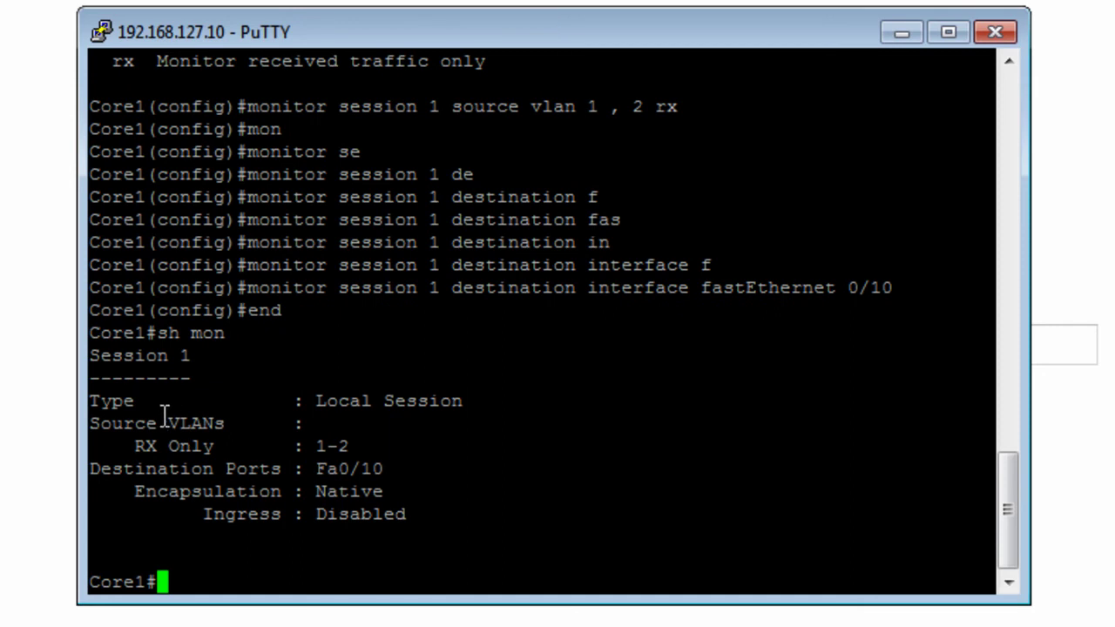
pyautogui.moveTo(386, 448); pyautogui.dragTo(317, 448)
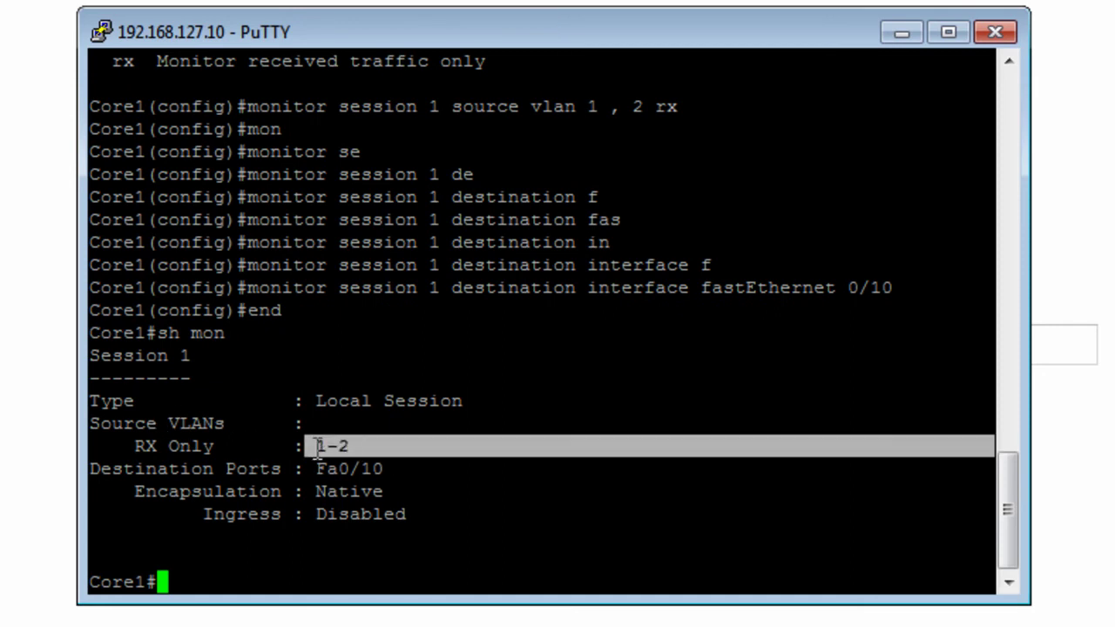
pyautogui.moveTo(384, 470); pyautogui.dragTo(317, 471)
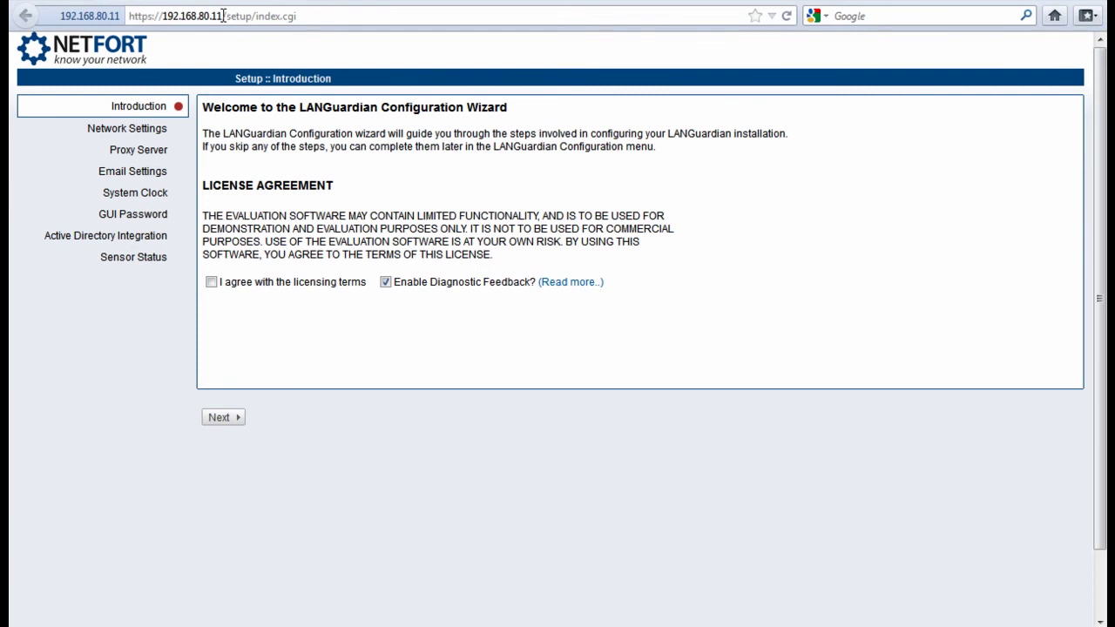
# Agree to the licensing terms and advance past the licence and Network Settings pages
pyautogui.moveTo(222, 16); pyautogui.dragTo(162, 15)
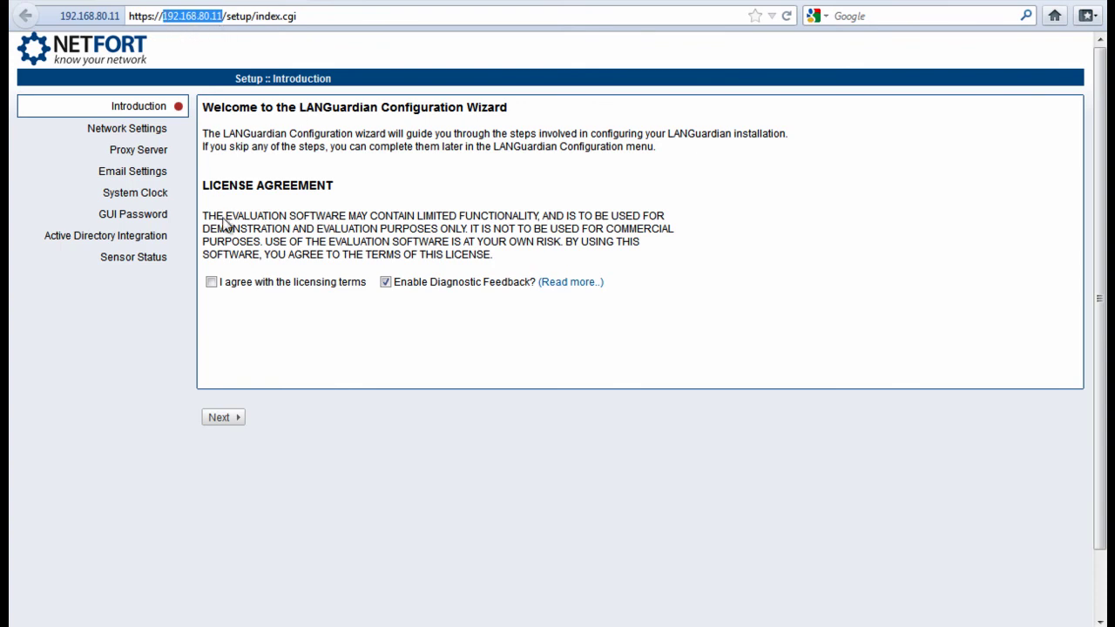
pyautogui.click(211, 282)
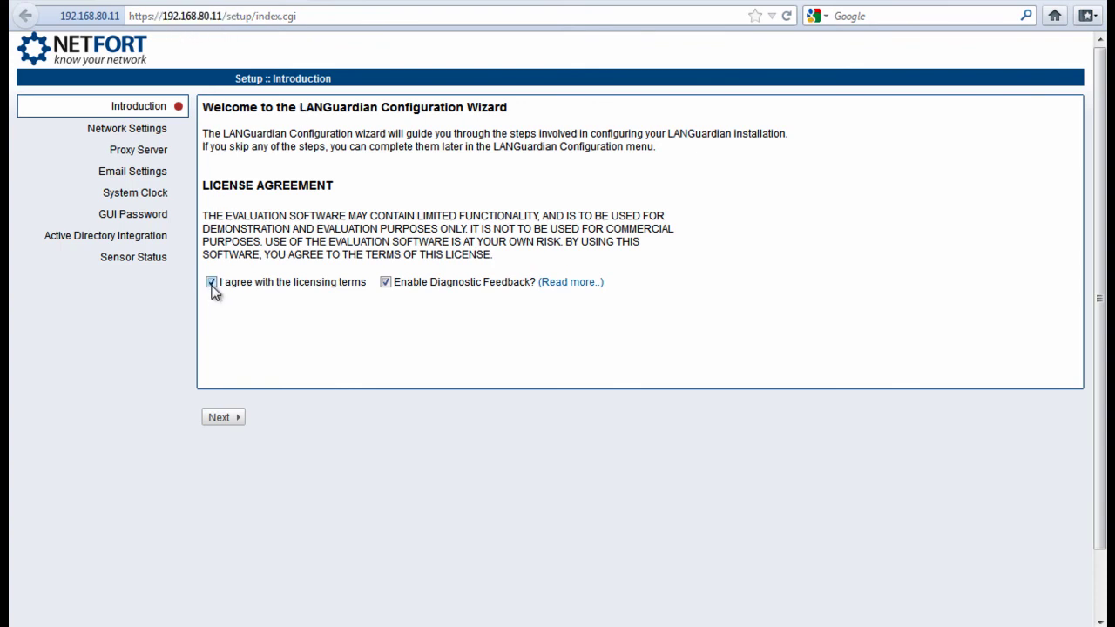
pyautogui.click(238, 418)
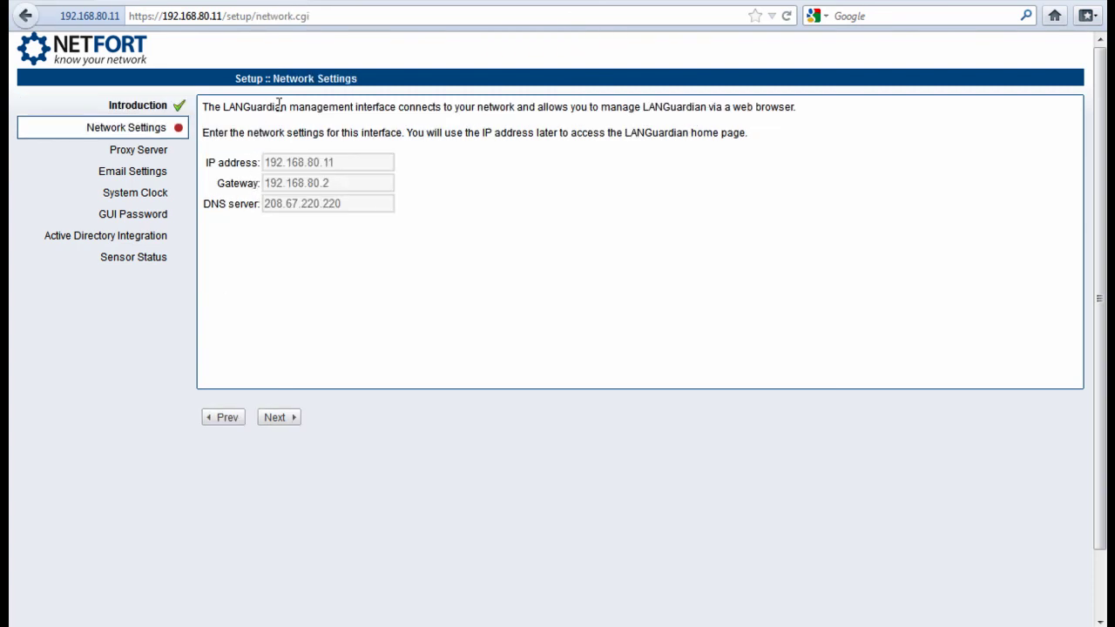
pyautogui.click(291, 419)
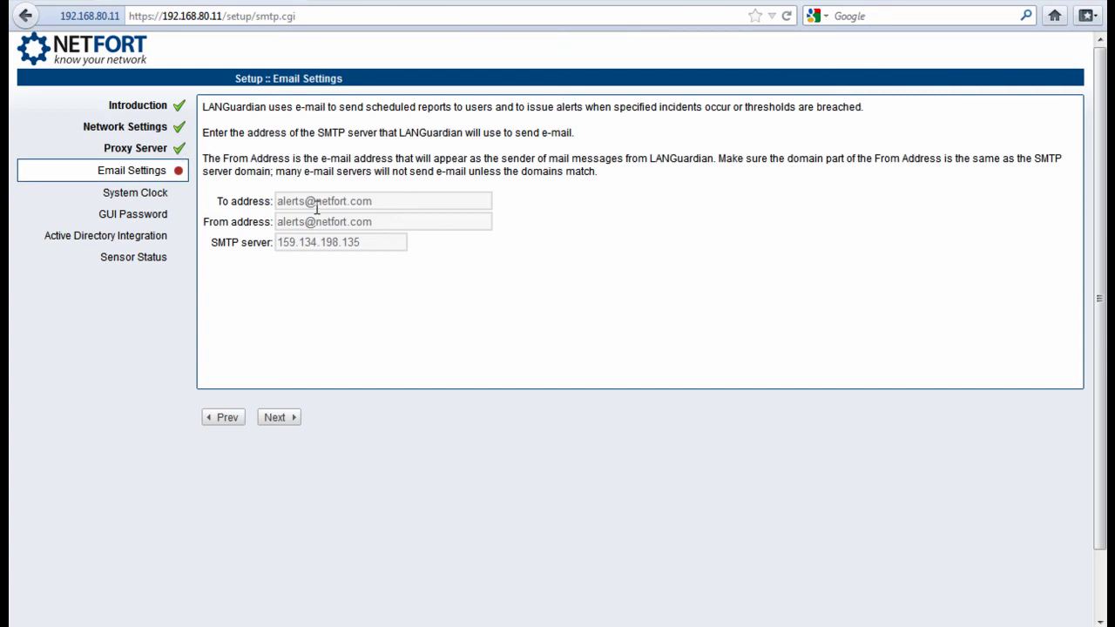
# Back on Proxy Server, clear the HTTP proxy user name and password and continue
pyautogui.click(224, 420)
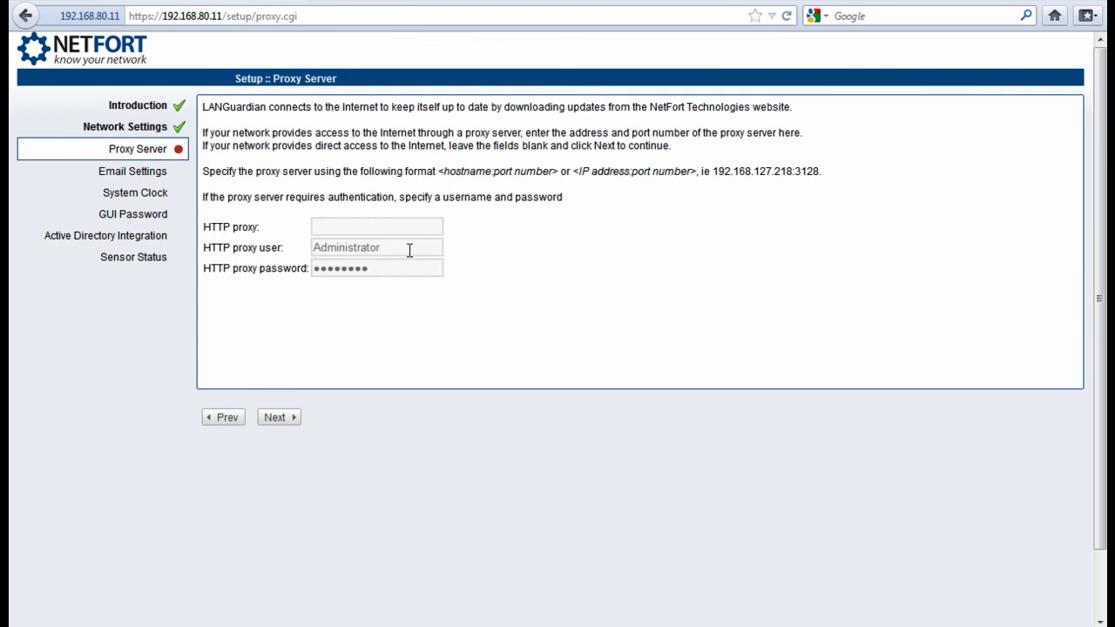
pyautogui.moveTo(409, 250); pyautogui.dragTo(304, 247)
pyautogui.press('BackSpace')
pyautogui.doubleClick(380, 273)
pyautogui.press('BackSpace')
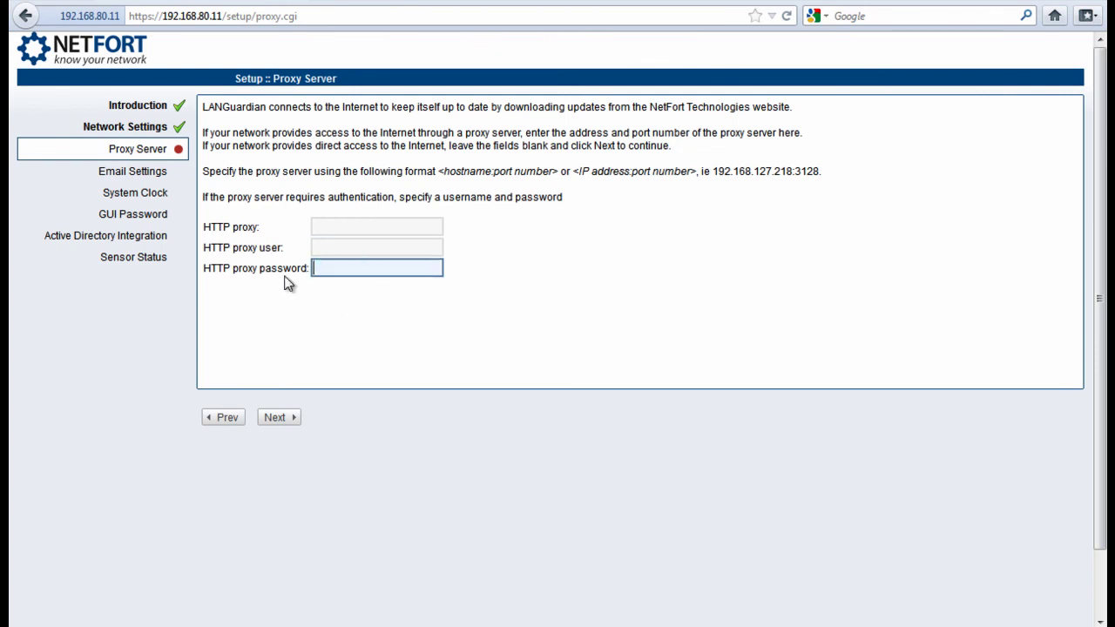
pyautogui.click(291, 425)
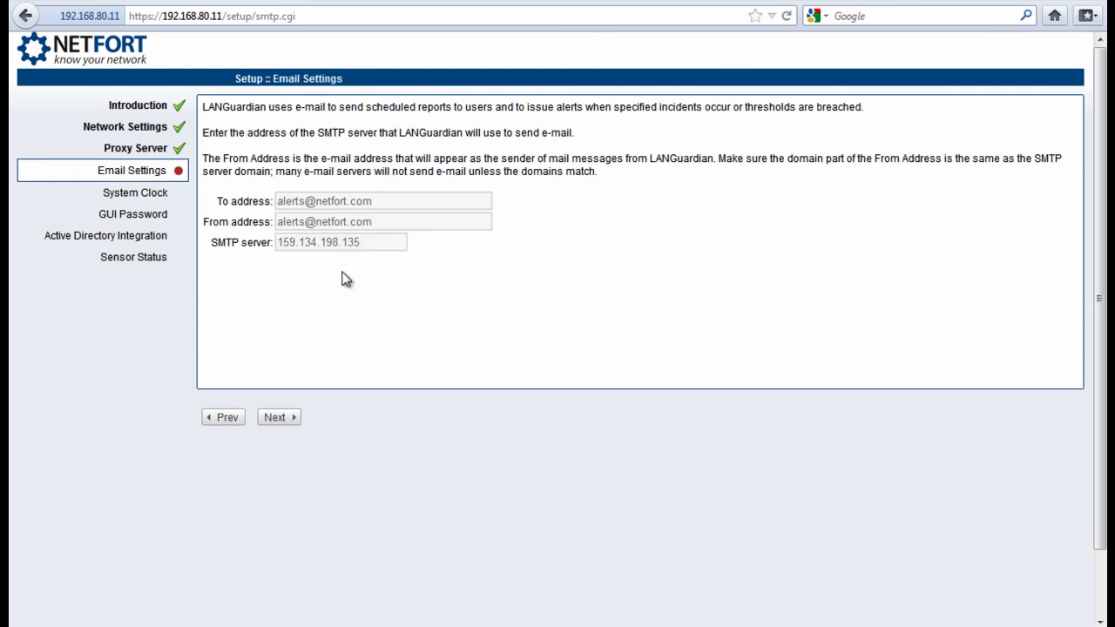
# Validate the email settings with SMTP server 159.134.198.135 and continue to System Clock
pyautogui.moveTo(361, 247); pyautogui.dragTo(277, 248)
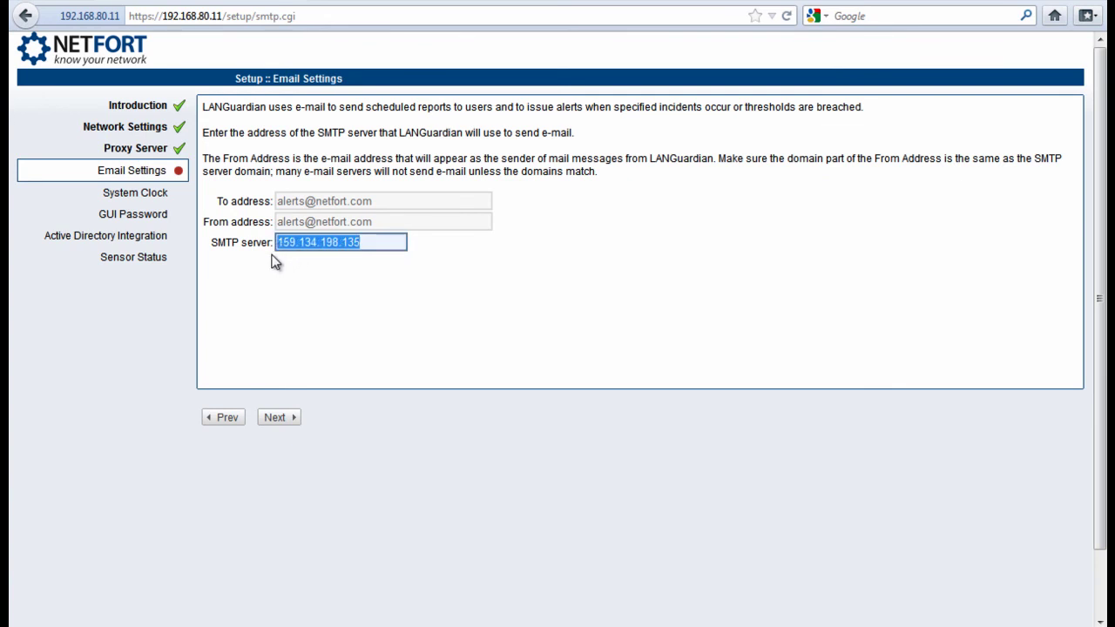
pyautogui.click(215, 242)
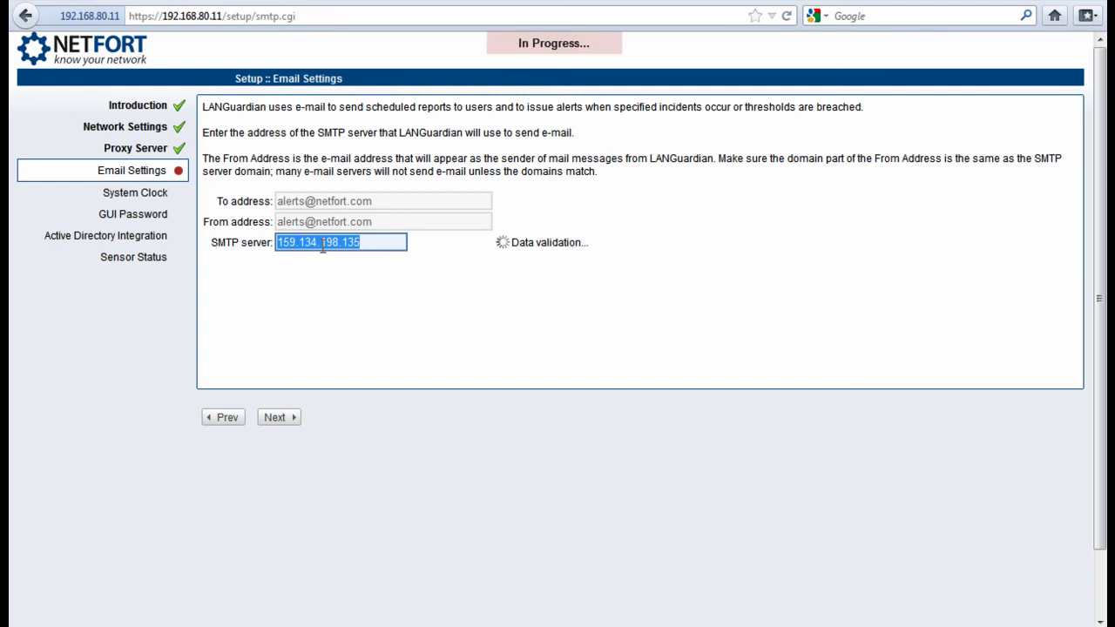
pyautogui.click(285, 422)
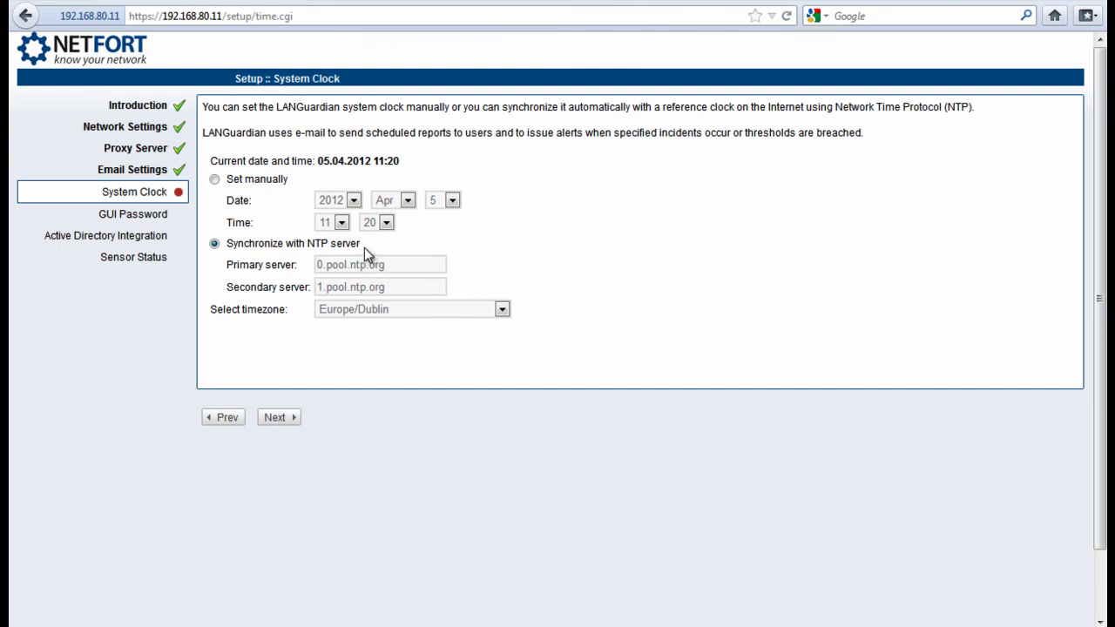
# Keep NTP sync with 0.pool.ntp.org and 1.pool.ntp.org in Europe/Dublin and submit
pyautogui.click(279, 418)
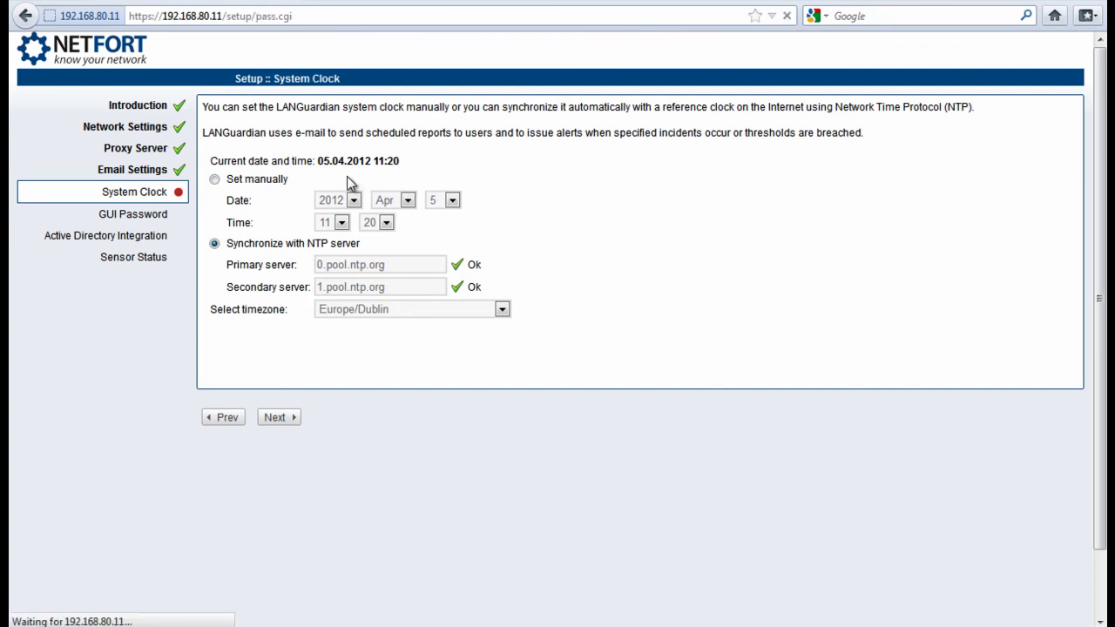
# Enter and confirm the new administrator GUI password in both fields, then submit it
pyautogui.click(442, 137)
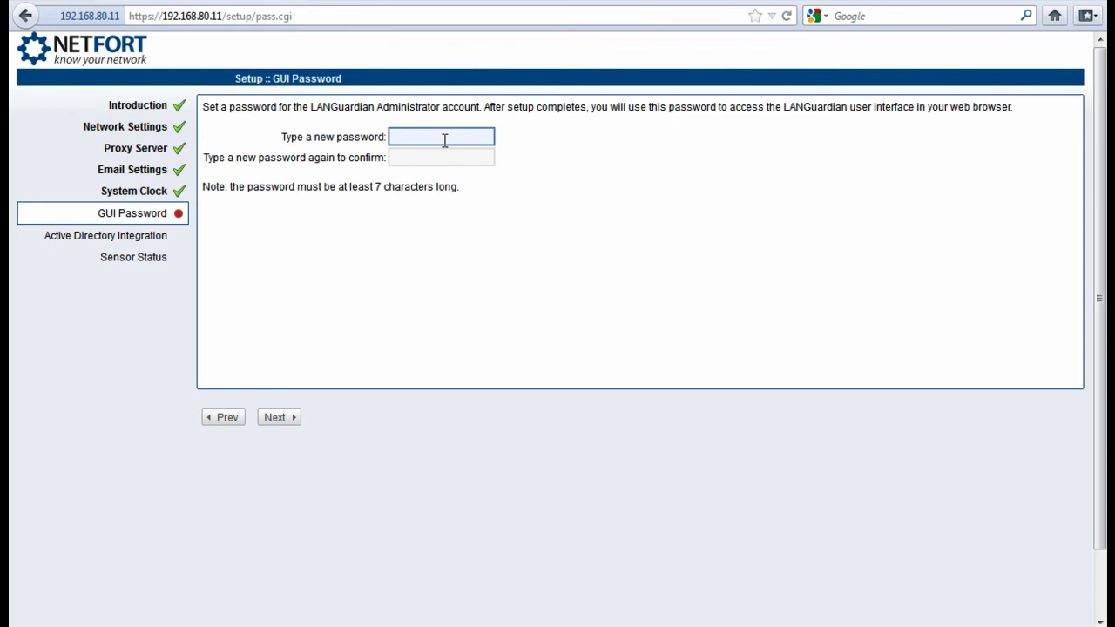
pyautogui.write('••••••••••••')
pyautogui.press('Tab')
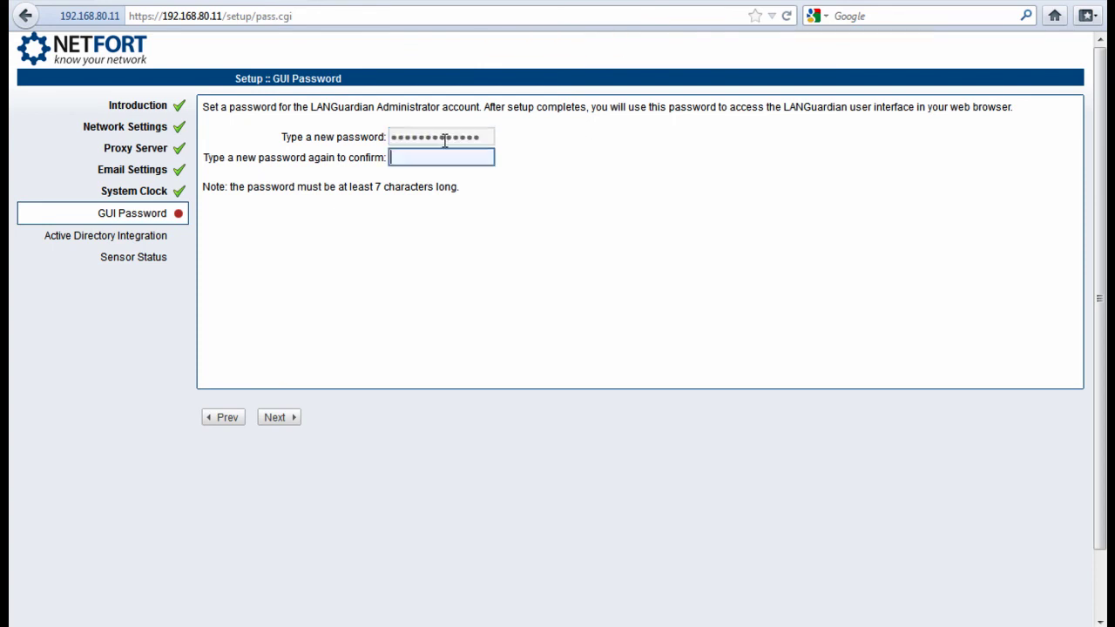
pyautogui.write('••••••••••')
pyautogui.click(292, 421)
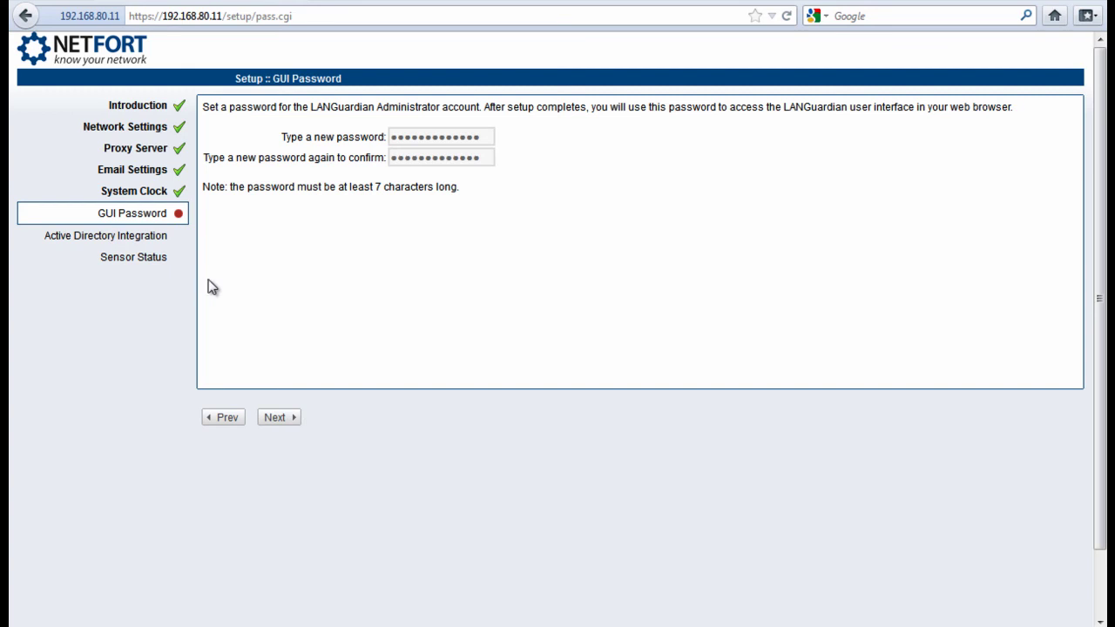
pyautogui.click(297, 417)
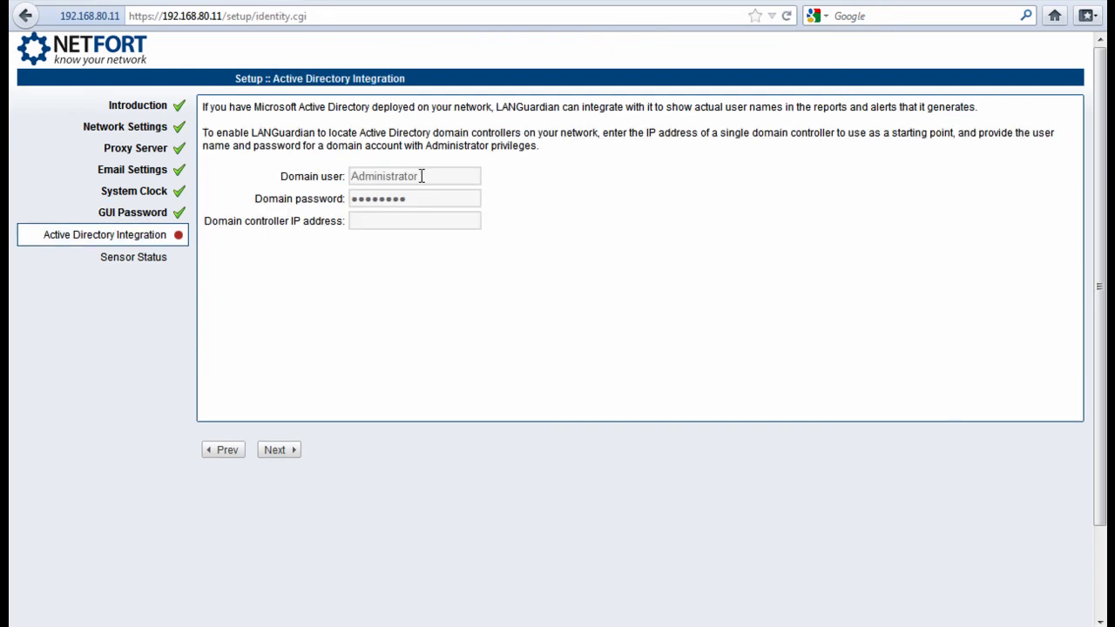
# Clear the prefilled domain user and domain password, leave the controller IP blank, and submit
pyautogui.moveTo(426, 176); pyautogui.dragTo(350, 178)
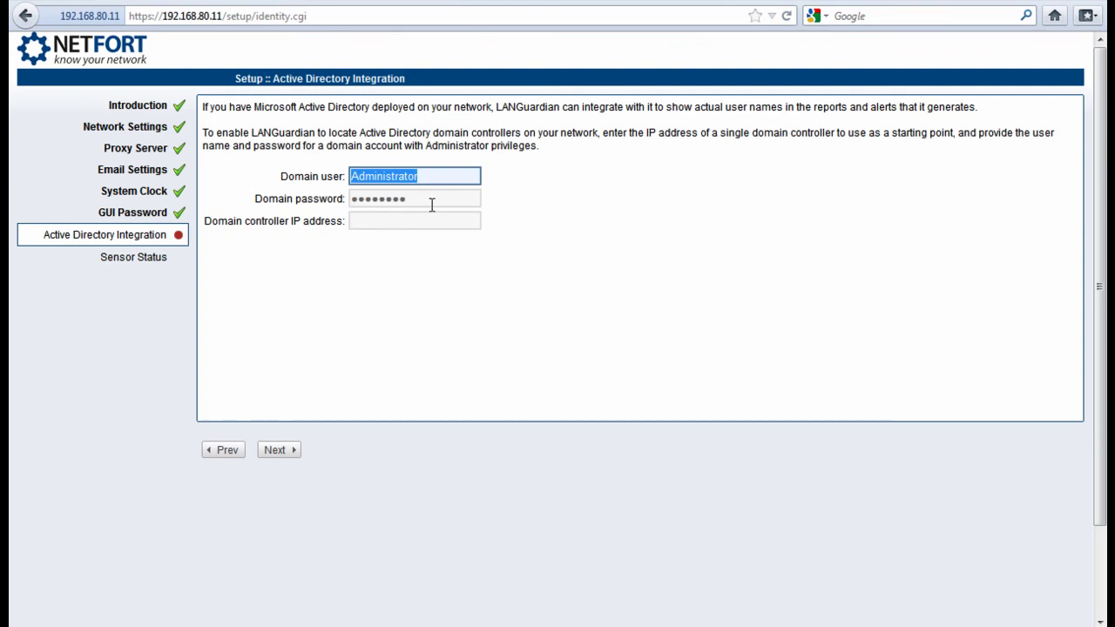
pyautogui.press('Tab')
pyautogui.press('BackSpace')
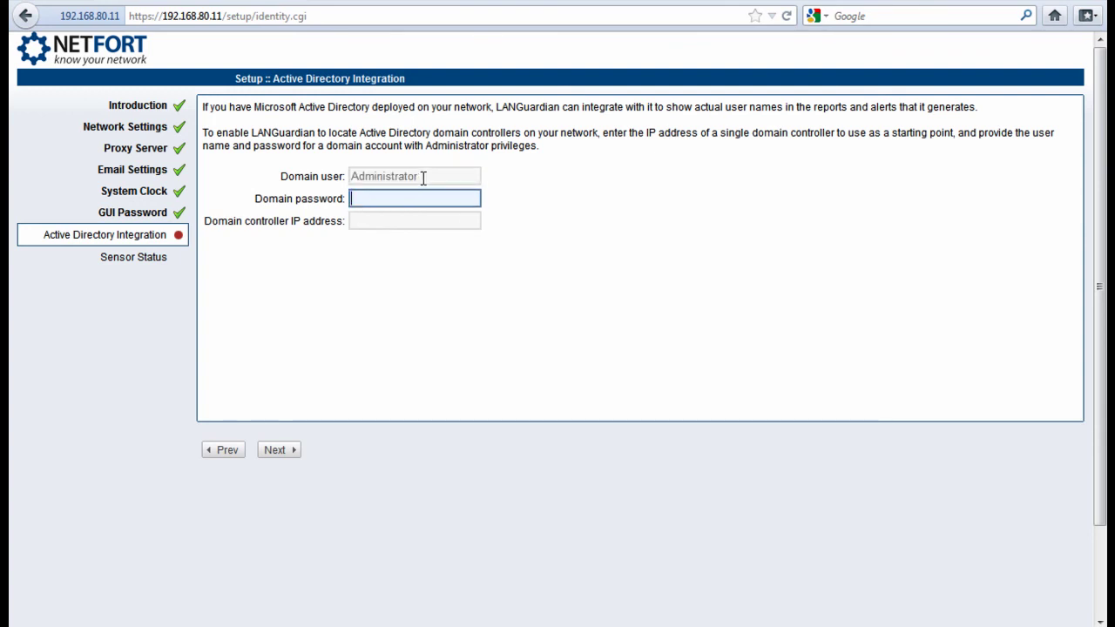
pyautogui.doubleClick(424, 176)
pyautogui.press('BackSpace')
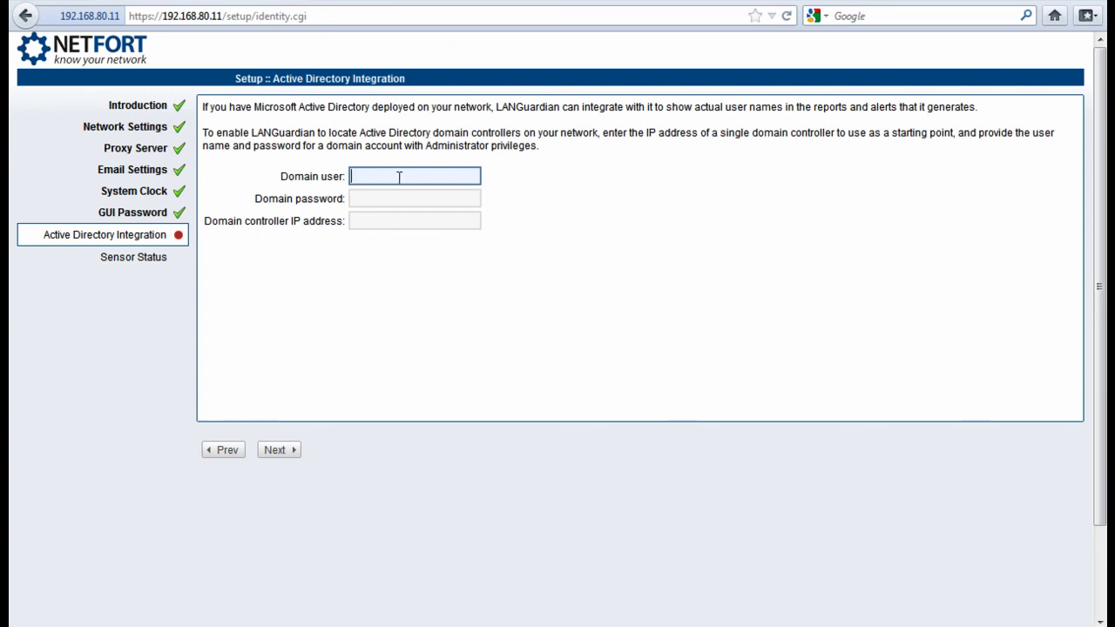
pyautogui.click(294, 454)
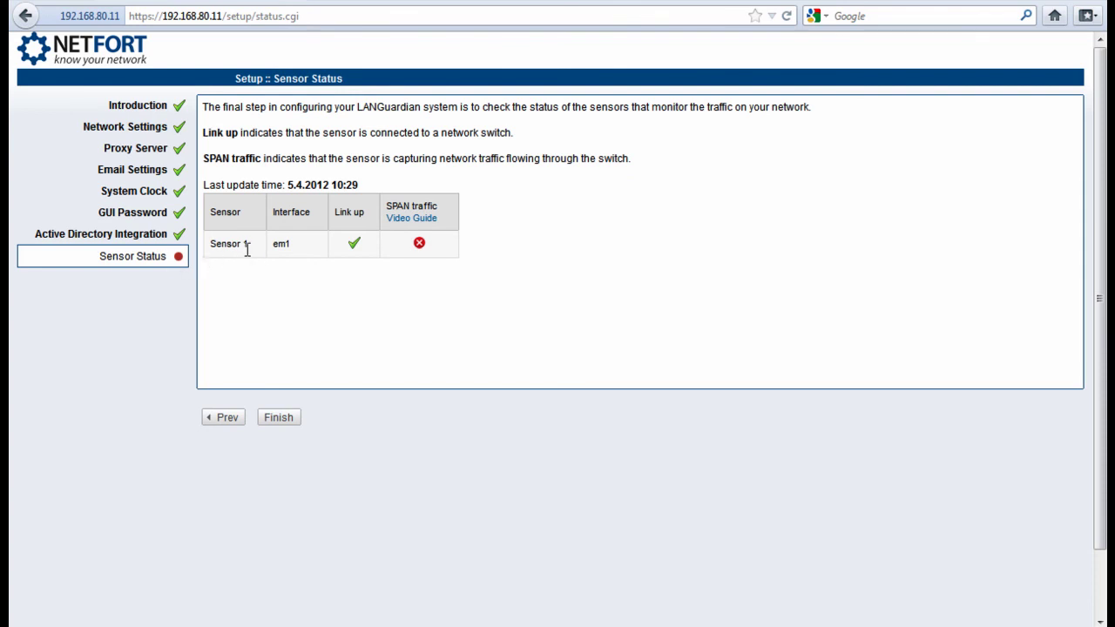
# Check that Sensor 1 on em1 has link up but no SPAN traffic detected
pyautogui.moveTo(214, 248); pyautogui.dragTo(254, 249)
pyautogui.click(418, 243)
# Finish the wizard and log in as Administrator, retyping the password after the first rejection
pyautogui.click(292, 423)
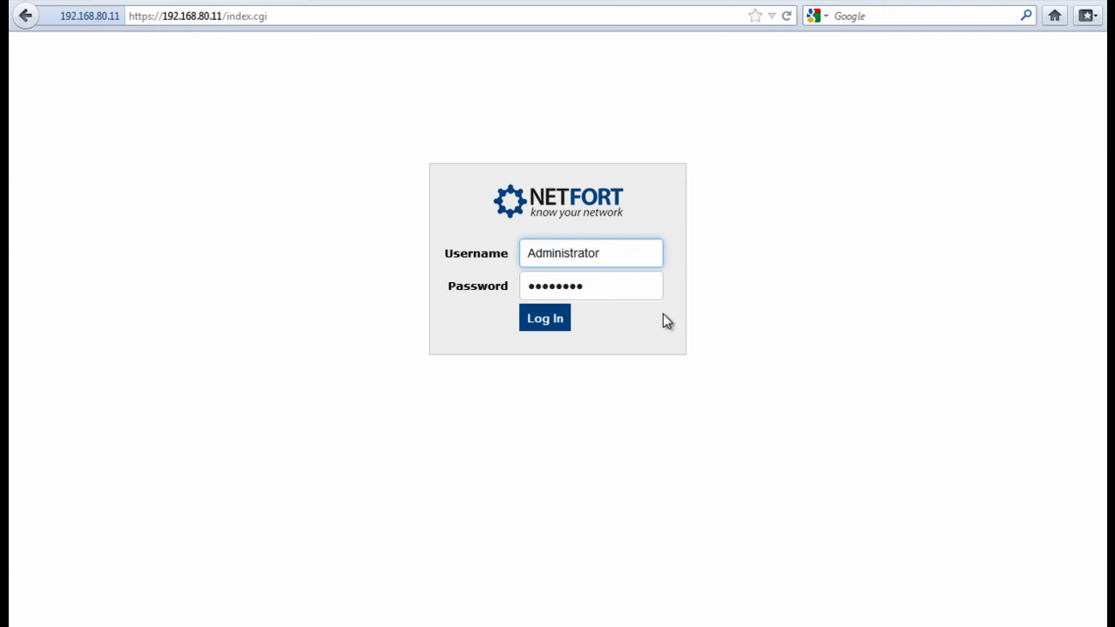
pyautogui.click(551, 324)
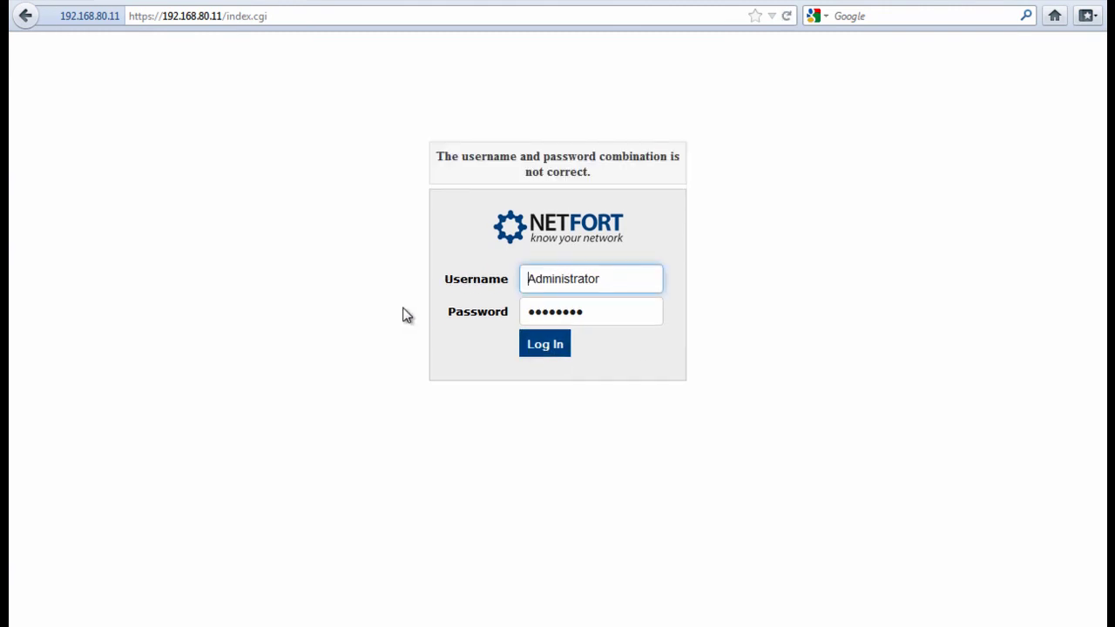
pyautogui.doubleClick(555, 307)
pyautogui.write('p')
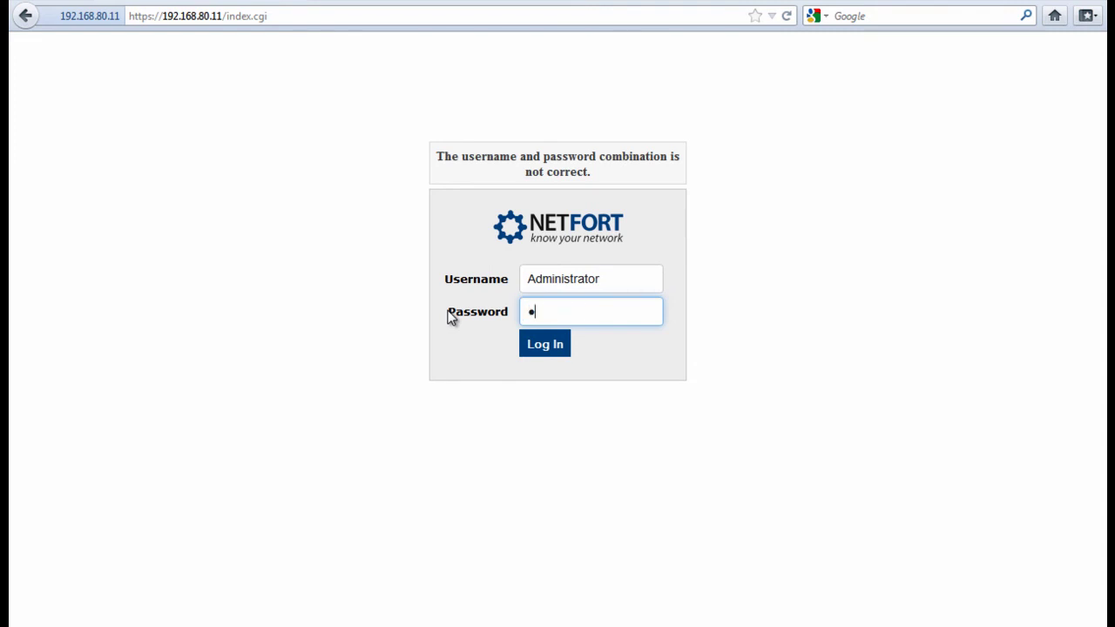
pyautogui.write('asswor')
pyautogui.write('12')
pyautogui.click(538, 344)
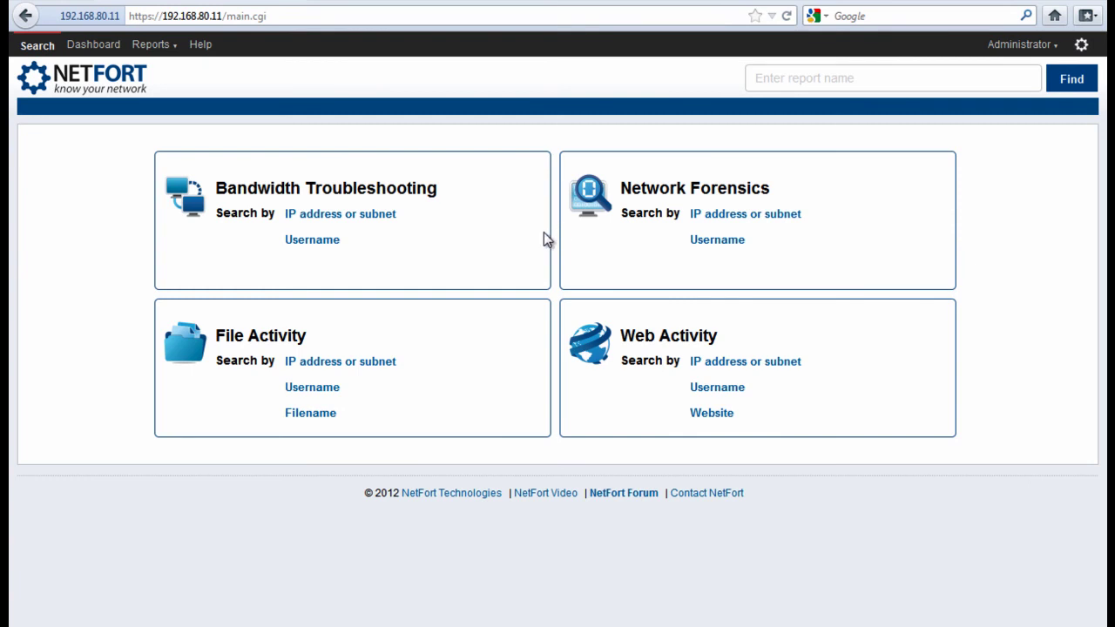
# Open the Dashboard and highlight the TCP 443 (https) row showing 1.68 KB, 93.44% of traffic
pyautogui.click(111, 48)
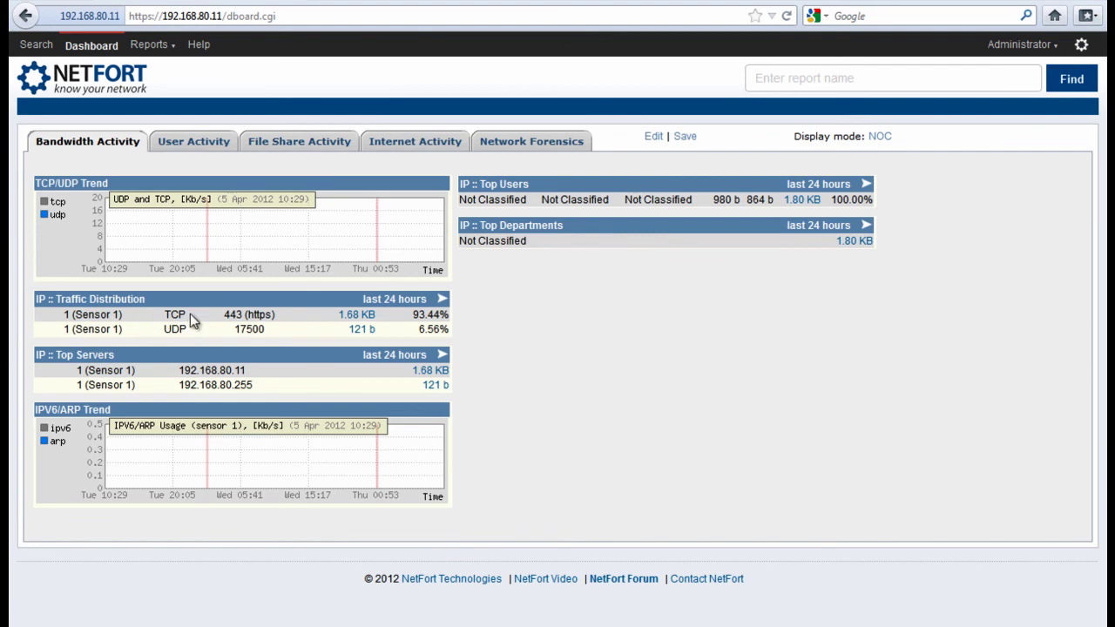
pyautogui.moveTo(189, 315); pyautogui.dragTo(376, 326)
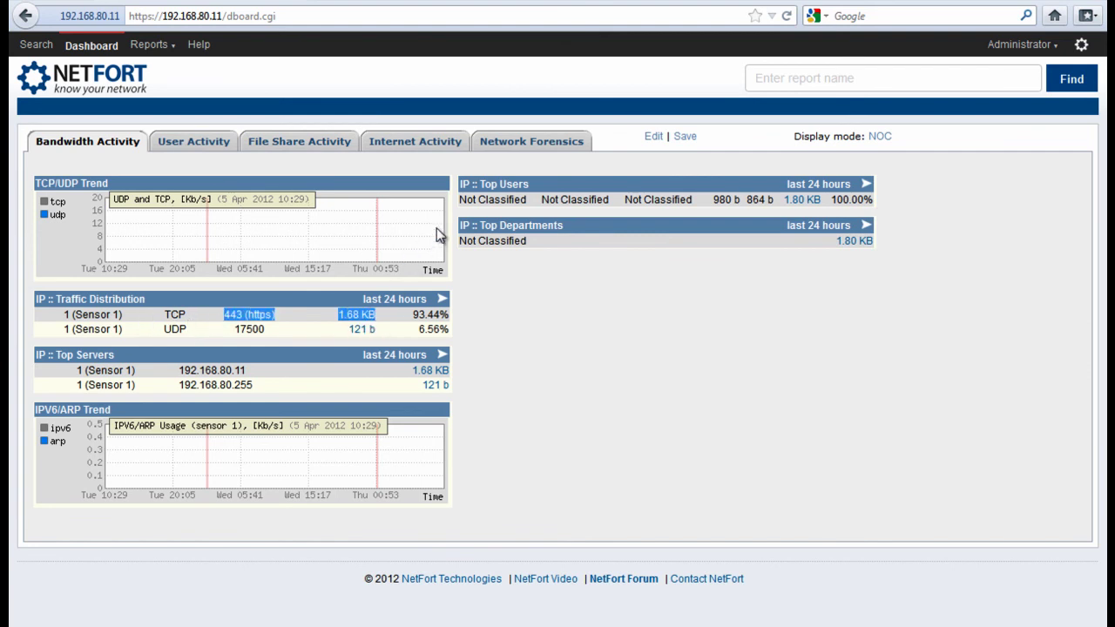
pyautogui.click(395, 329)
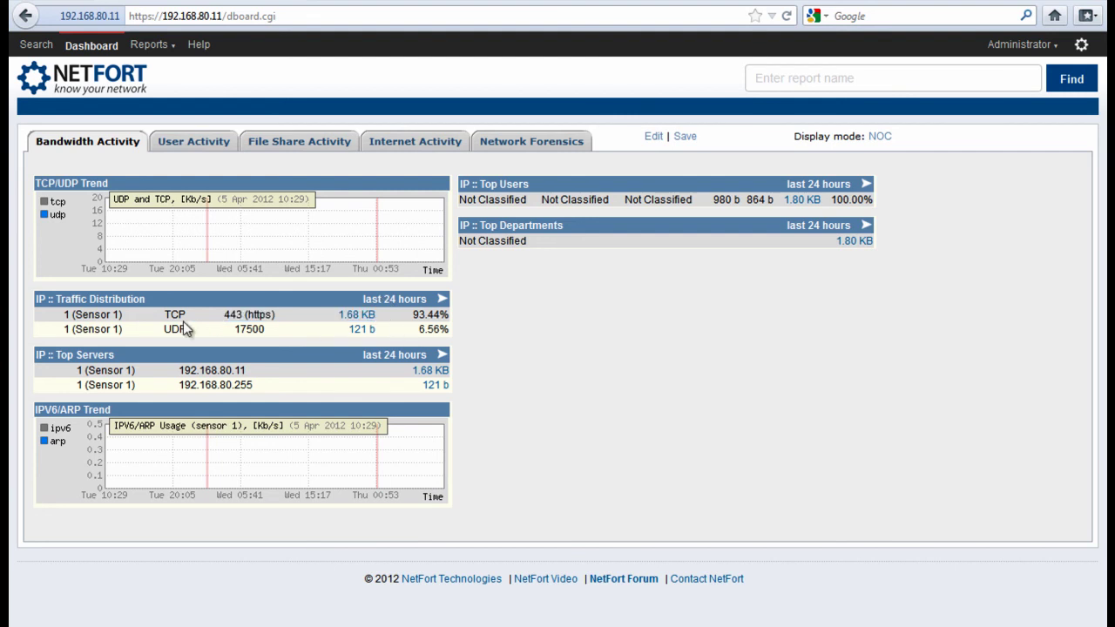
pyautogui.moveTo(155, 315); pyautogui.dragTo(390, 325)
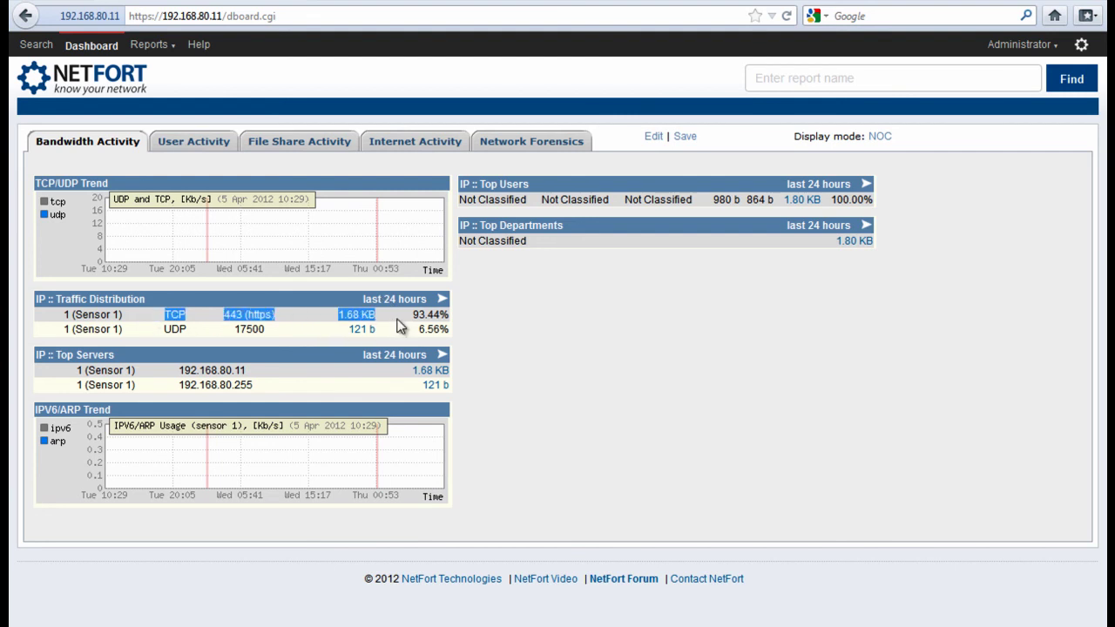